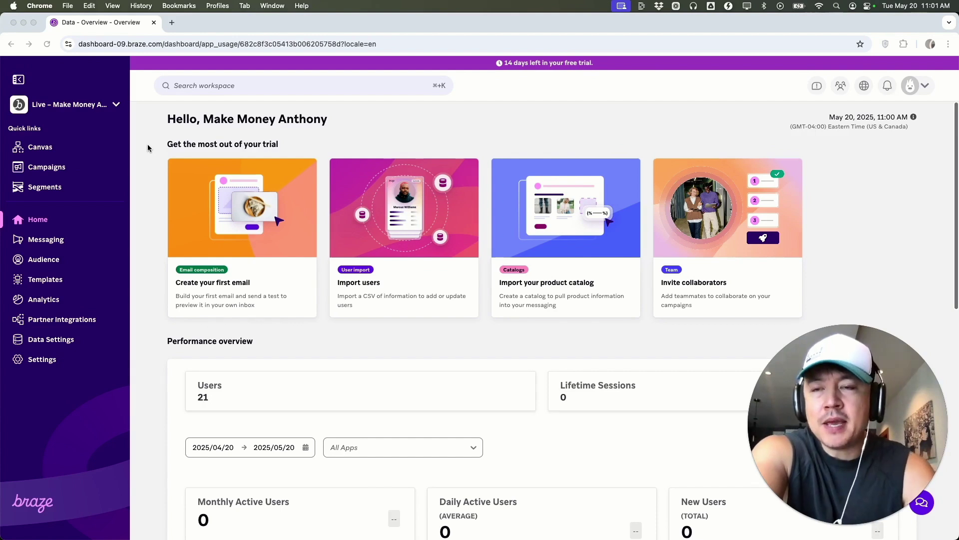
Create a new email campaign named 'Youtube Tutorial Campaign'.
{"action": "left_click", "coordinate": [49, 168]}
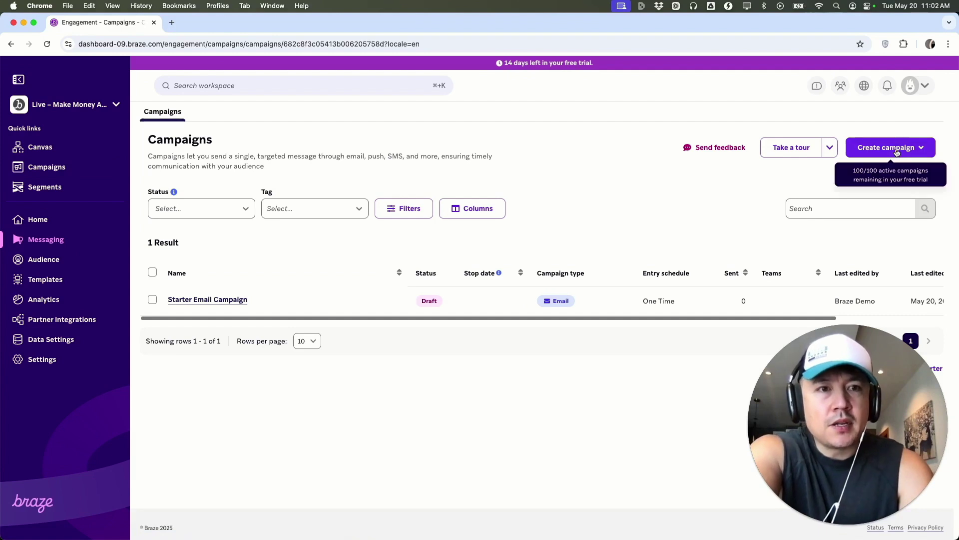
{"action": "left_click", "coordinate": [891, 147]}
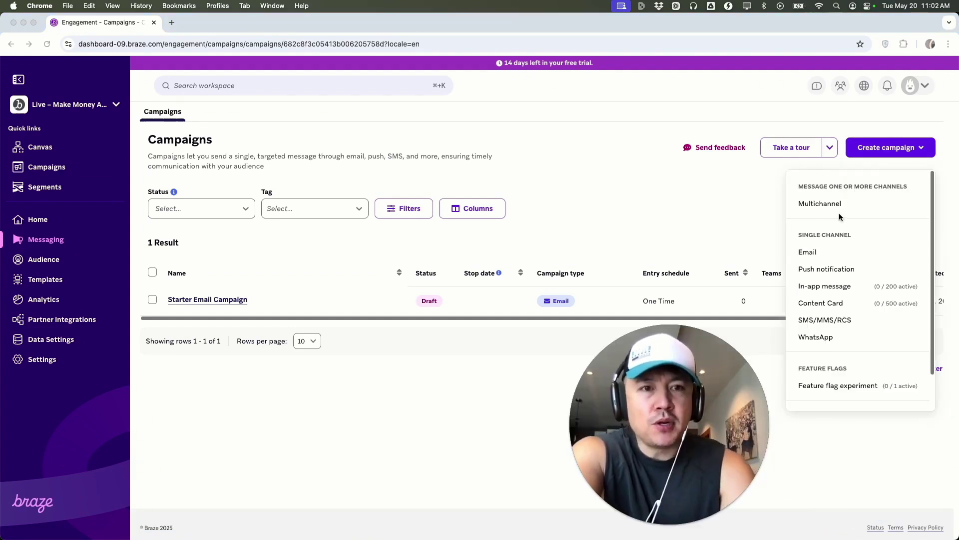
{"action": "left_click", "coordinate": [807, 252]}
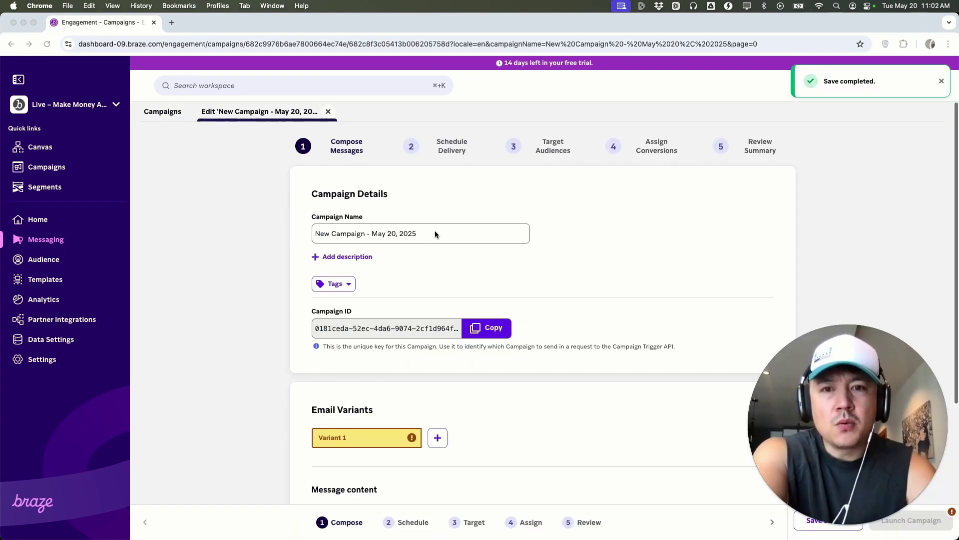
{"action": "double_click", "coordinate": [435, 232]}
{"action": "triple_click", "coordinate": [435, 231]}
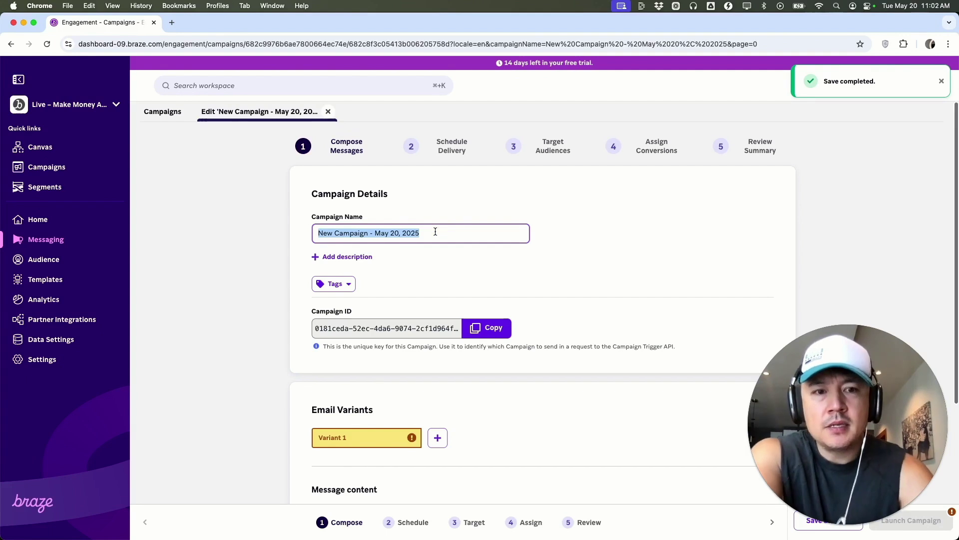
{"action": "type", "text": "Youtube Tutorial Campaign"}
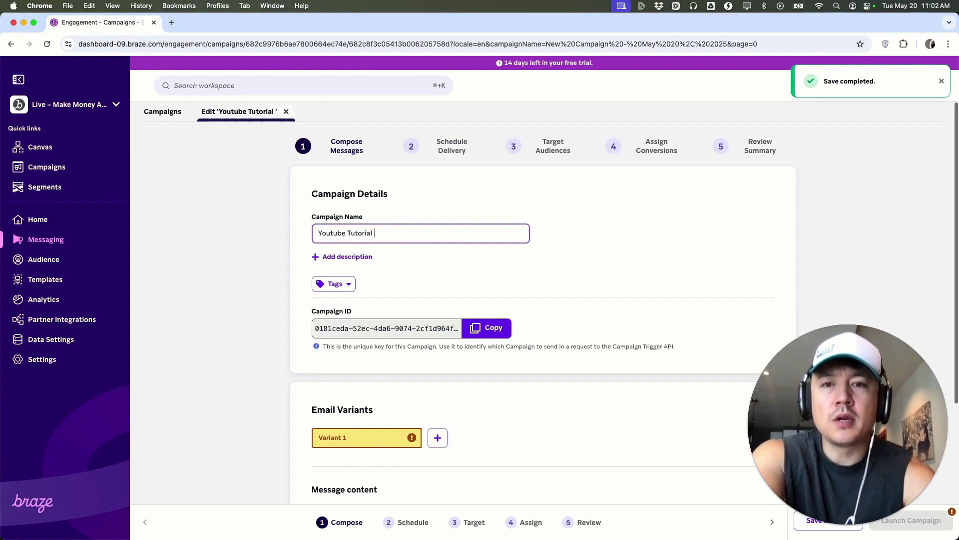
Create and add the tag 'chinese food' to the campaign.
{"action": "left_click", "coordinate": [332, 284]}
{"action": "left_click", "coordinate": [348, 304]}
{"action": "type", "text": "chinese food"}
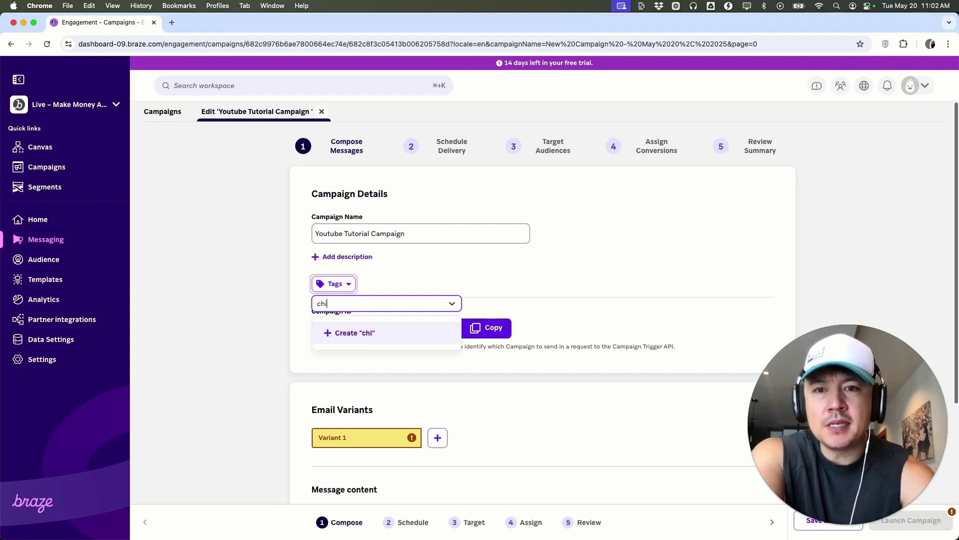
{"action": "left_click", "coordinate": [344, 329]}
{"action": "left_click", "coordinate": [575, 215]}
{"action": "scroll", "coordinate": [353, 223], "scroll_direction": "down", "scroll_amount": 4}
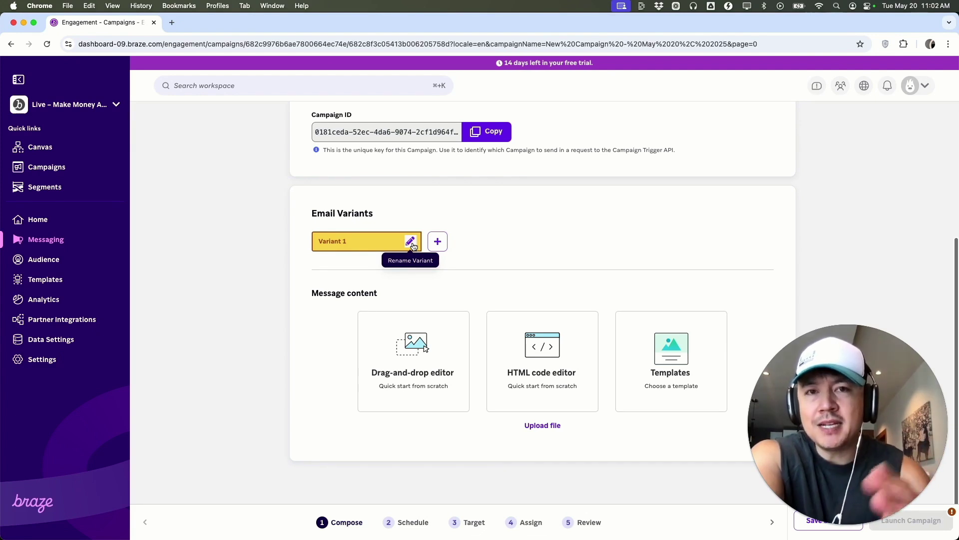
{"action": "left_click", "coordinate": [410, 241]}
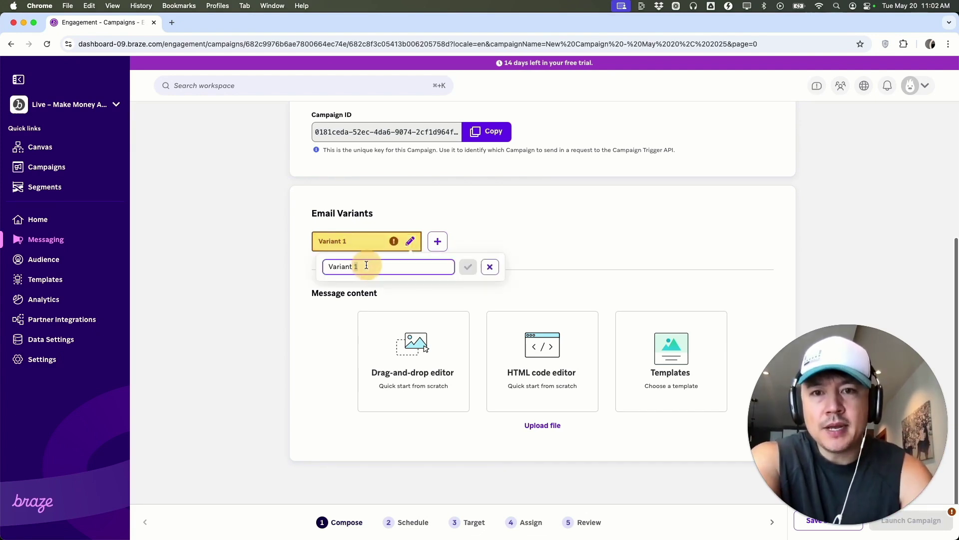
{"action": "key", "text": "super+a"}
{"action": "type", "text": "chinese"}
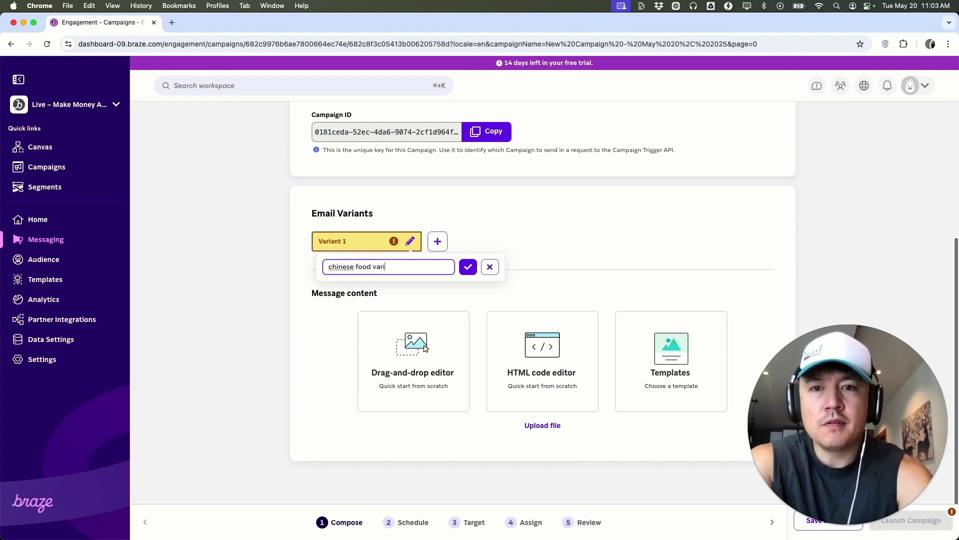
{"action": "left_click", "coordinate": [467, 267]}
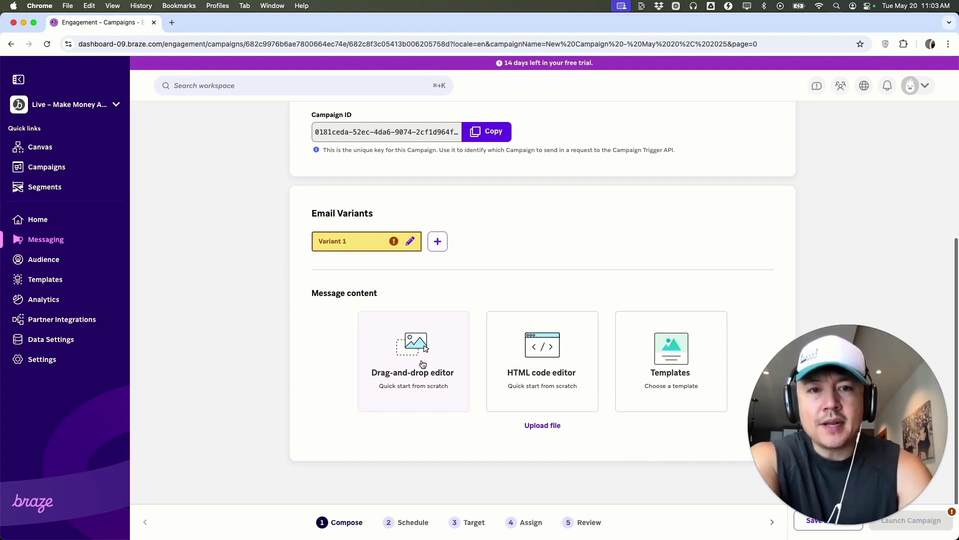
{"action": "left_click", "coordinate": [657, 389]}
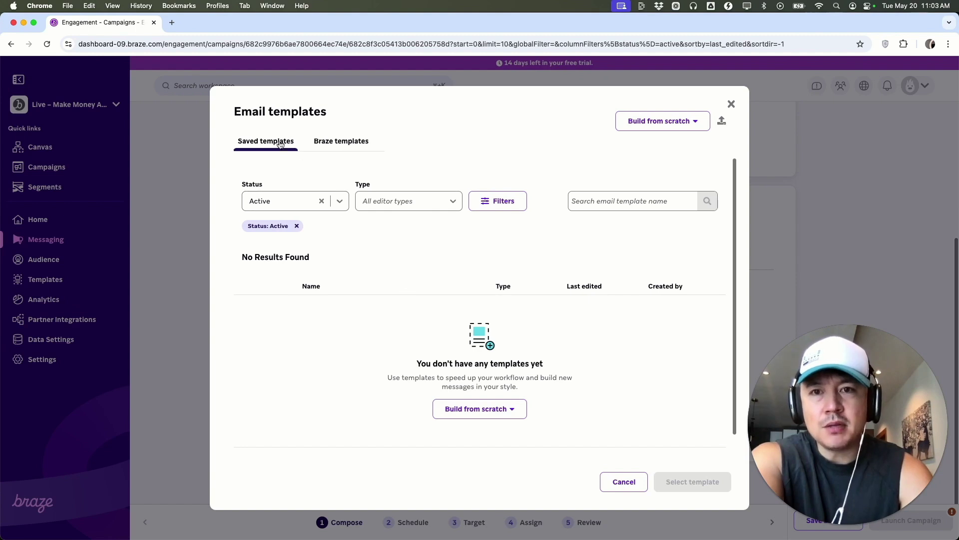
Browse Braze's built-in email templates, showing more rows per page.
{"action": "left_click", "coordinate": [350, 144]}
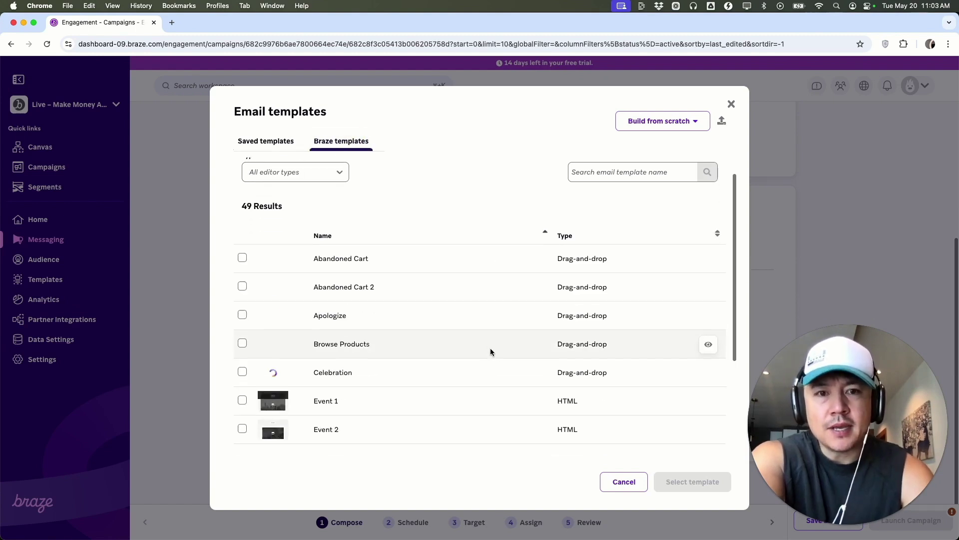
{"action": "scroll", "coordinate": [490, 350], "scroll_direction": "down", "scroll_amount": 3}
{"action": "scroll", "coordinate": [490, 351], "scroll_direction": "down", "scroll_amount": 2}
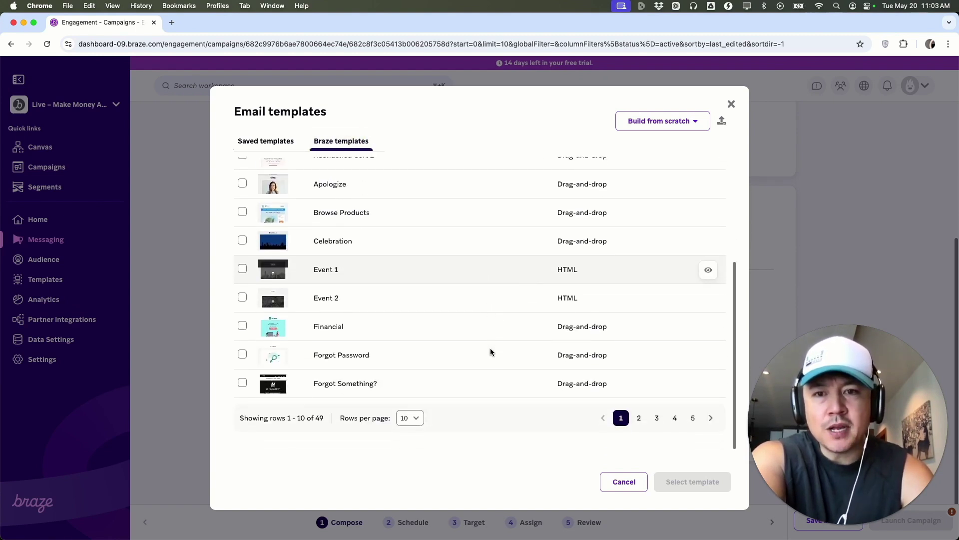
{"action": "scroll", "coordinate": [491, 352], "scroll_direction": "up", "scroll_amount": 4}
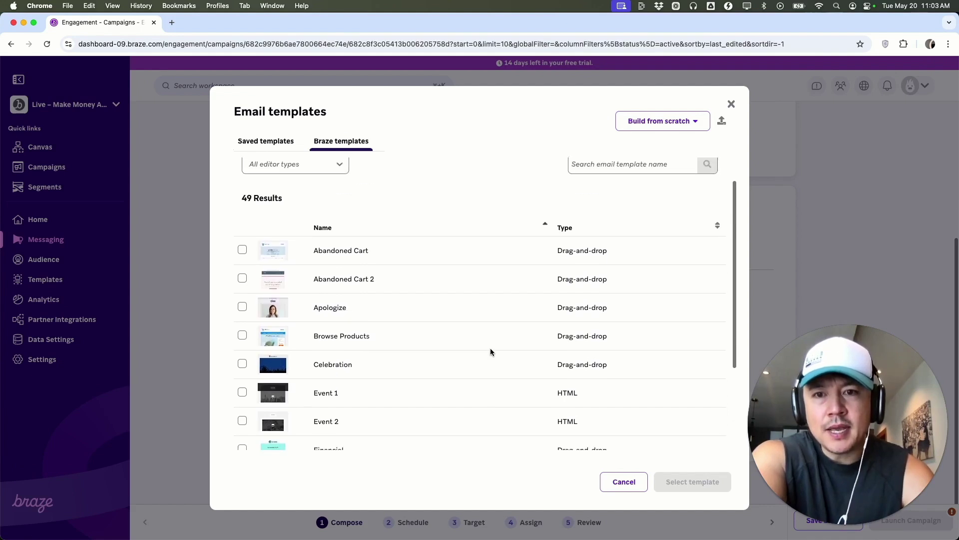
{"action": "mouse_move", "coordinate": [412, 295]}
{"action": "scroll", "coordinate": [412, 295], "scroll_direction": "down", "scroll_amount": 3}
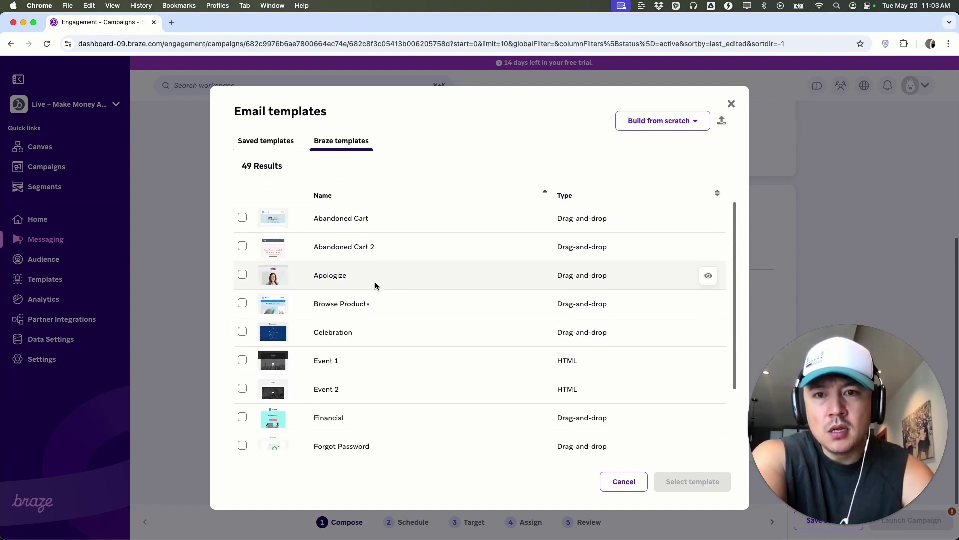
{"action": "scroll", "coordinate": [457, 285], "scroll_direction": "down", "scroll_amount": 2}
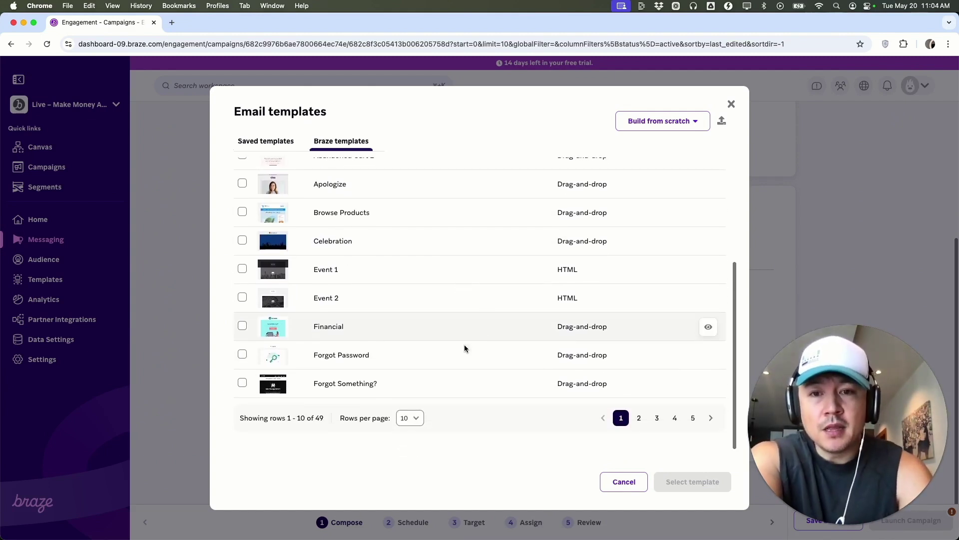
{"action": "left_click", "coordinate": [409, 426]}
{"action": "left_click", "coordinate": [409, 426]}
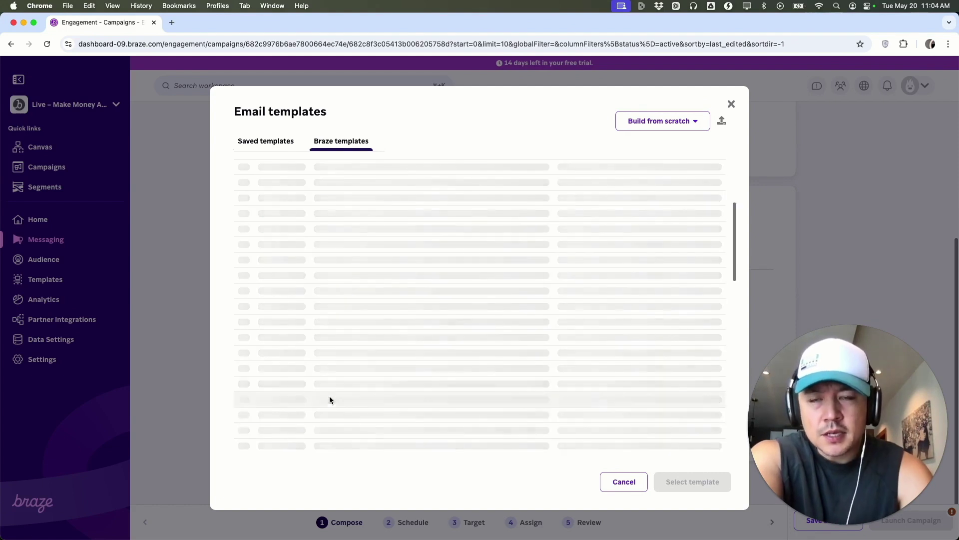
Select the Promo Code template and load it into the editor.
{"action": "scroll", "coordinate": [467, 346], "scroll_direction": "down", "scroll_amount": 7}
{"action": "scroll", "coordinate": [467, 346], "scroll_direction": "up", "scroll_amount": 10}
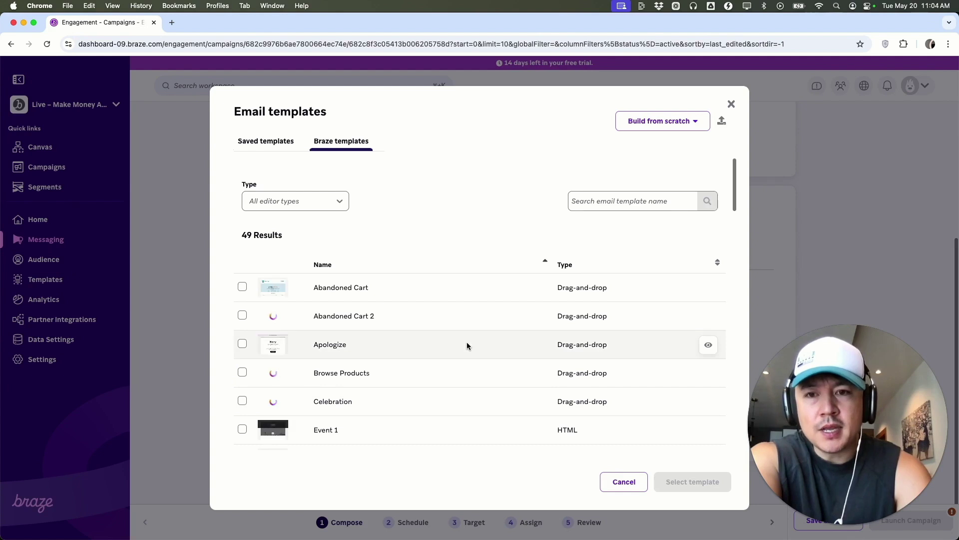
{"action": "scroll", "coordinate": [467, 345], "scroll_direction": "down", "scroll_amount": 3}
{"action": "scroll", "coordinate": [467, 341], "scroll_direction": "down", "scroll_amount": 10}
{"action": "scroll", "coordinate": [466, 341], "scroll_direction": "up", "scroll_amount": 2}
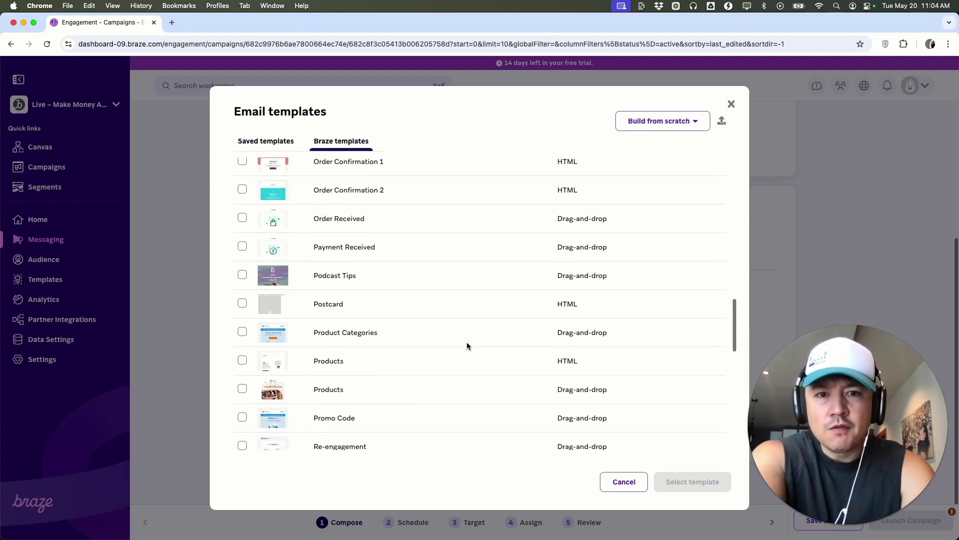
{"action": "scroll", "coordinate": [467, 342], "scroll_direction": "down", "scroll_amount": 2}
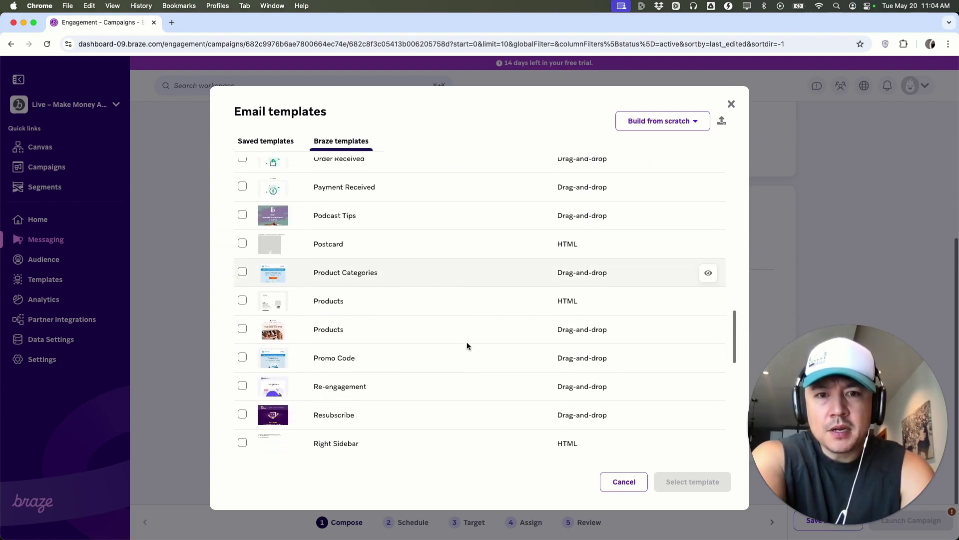
{"action": "left_click", "coordinate": [326, 355]}
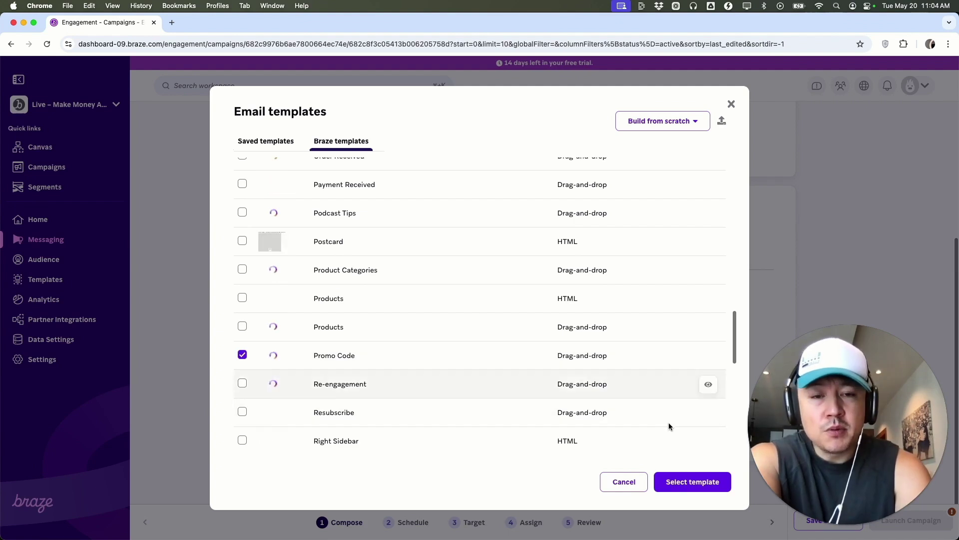
{"action": "left_click", "coordinate": [673, 482]}
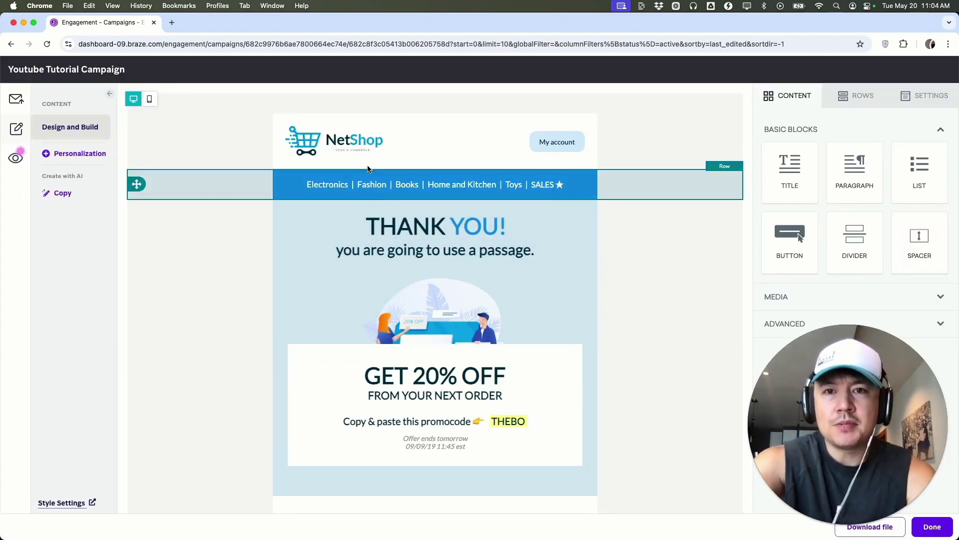
Replace the THANK YOU heading with 'get more chinese food' and update the subtext.
{"action": "left_click", "coordinate": [415, 212]}
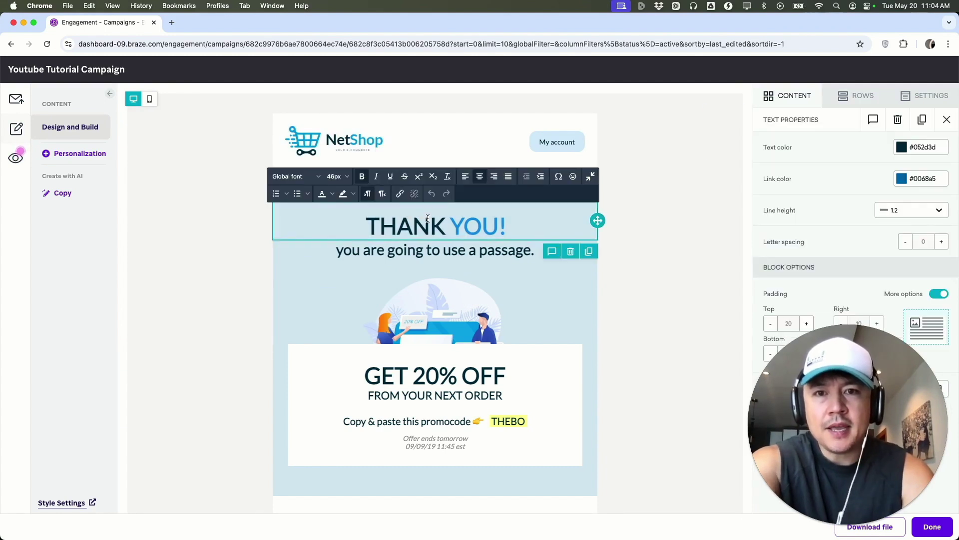
{"action": "triple_click", "coordinate": [415, 212]}
{"action": "type", "text": "get more chinese food"}
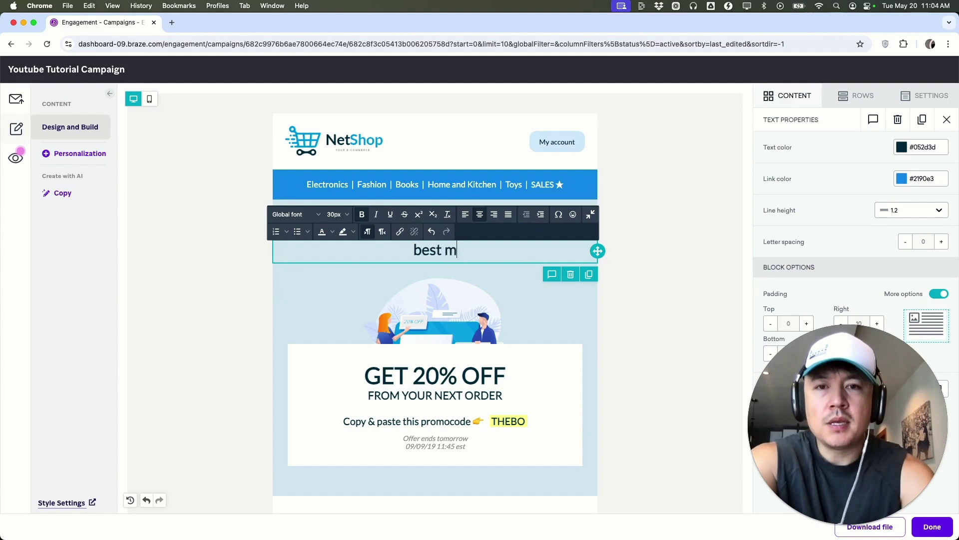
{"action": "type", "text": "enu"}
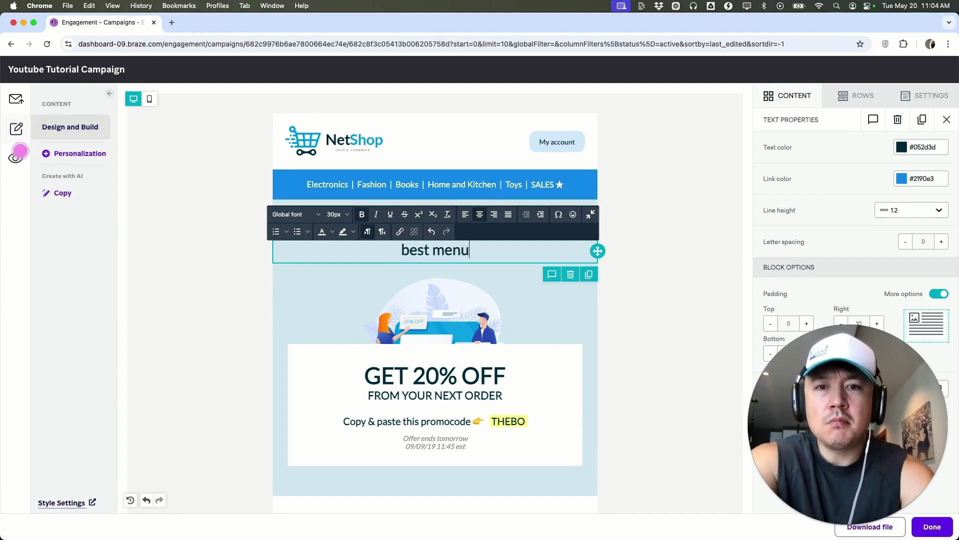
{"action": "type", "text": "s and best prices"}
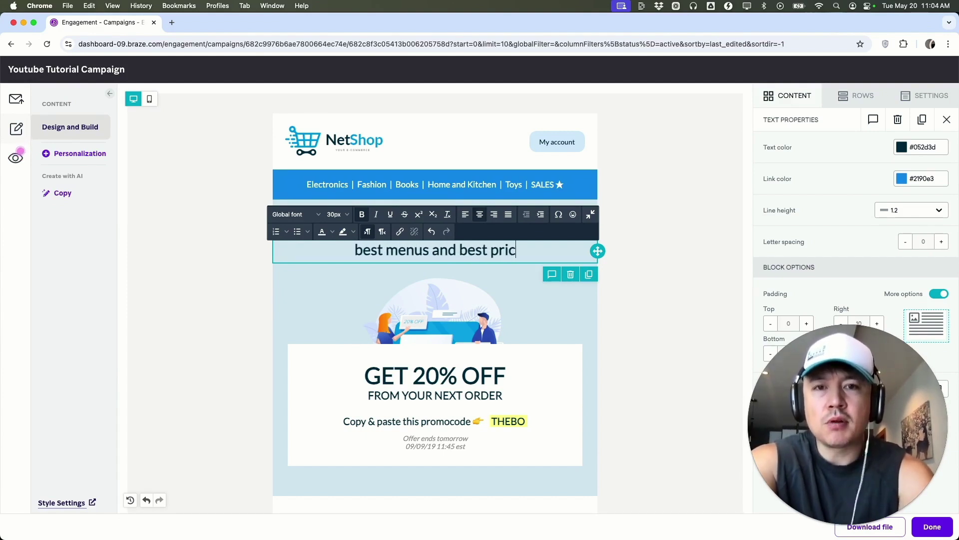
Delete the illustration image below the headline.
{"action": "left_click", "coordinate": [449, 335]}
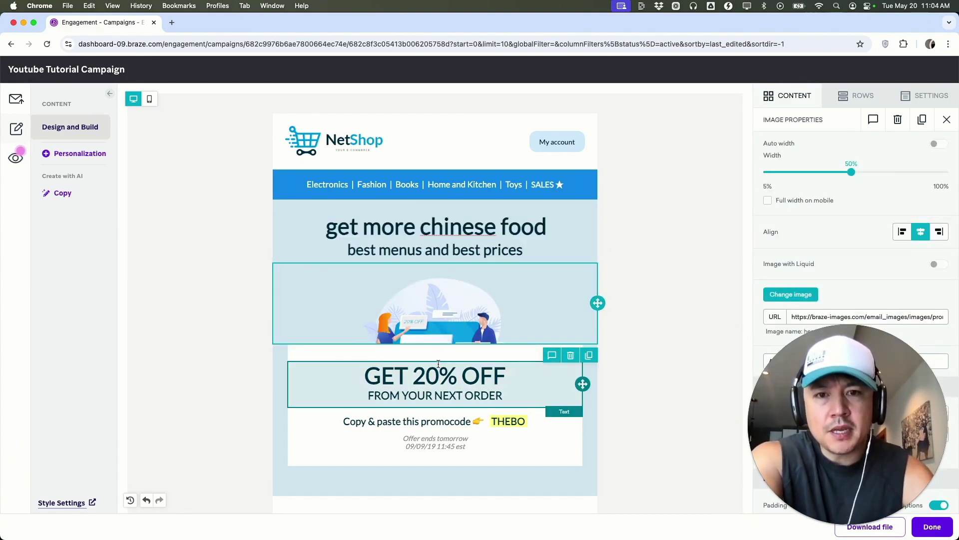
{"action": "left_click", "coordinate": [421, 368]}
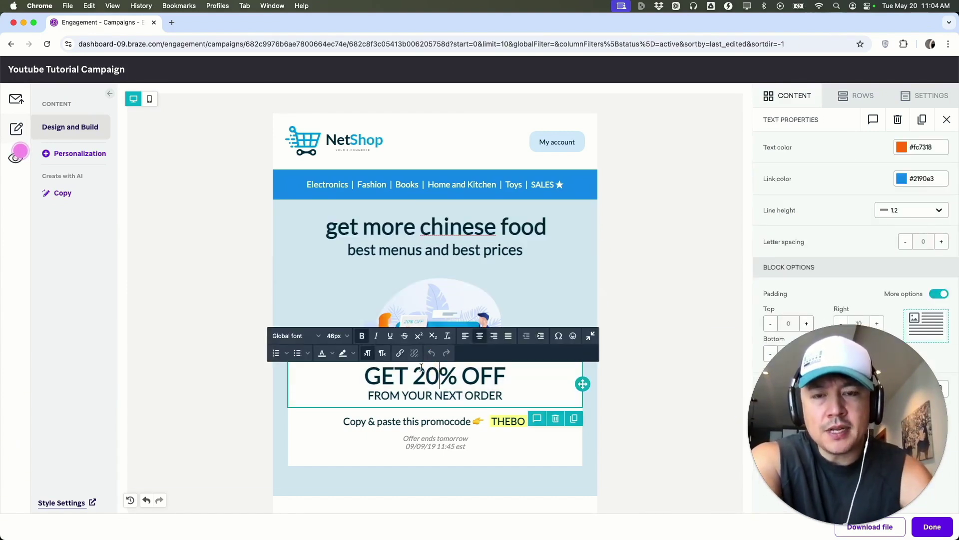
{"action": "left_click", "coordinate": [319, 270]}
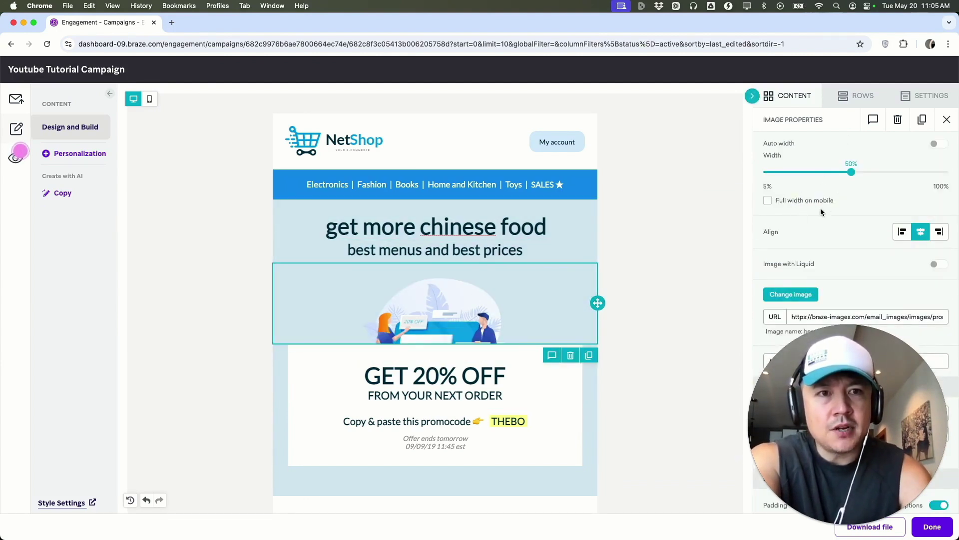
{"action": "left_click", "coordinate": [898, 120]}
{"action": "scroll", "coordinate": [336, 349], "scroll_direction": "down", "scroll_amount": 3}
{"action": "left_click", "coordinate": [345, 346]}
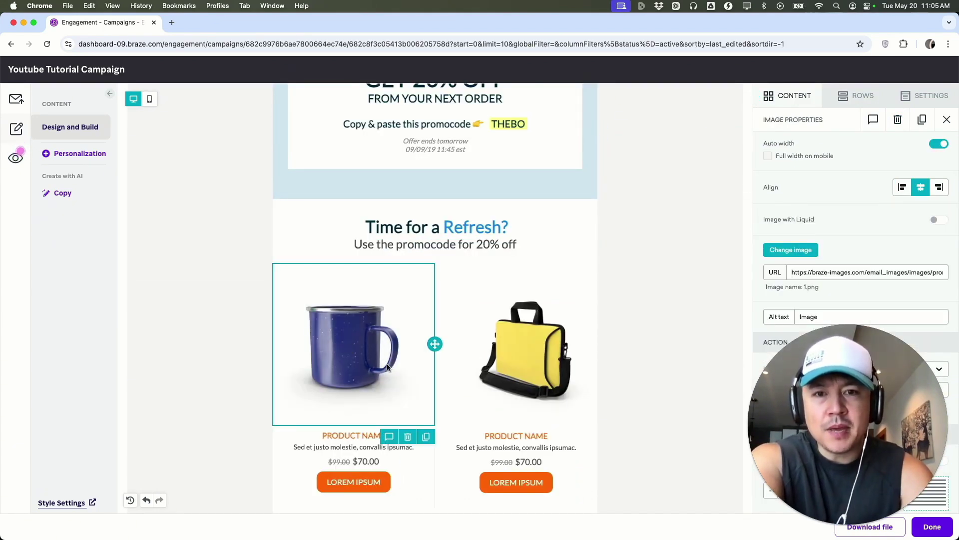
{"action": "left_click", "coordinate": [550, 346]}
{"action": "scroll", "coordinate": [502, 332], "scroll_direction": "up", "scroll_amount": 1}
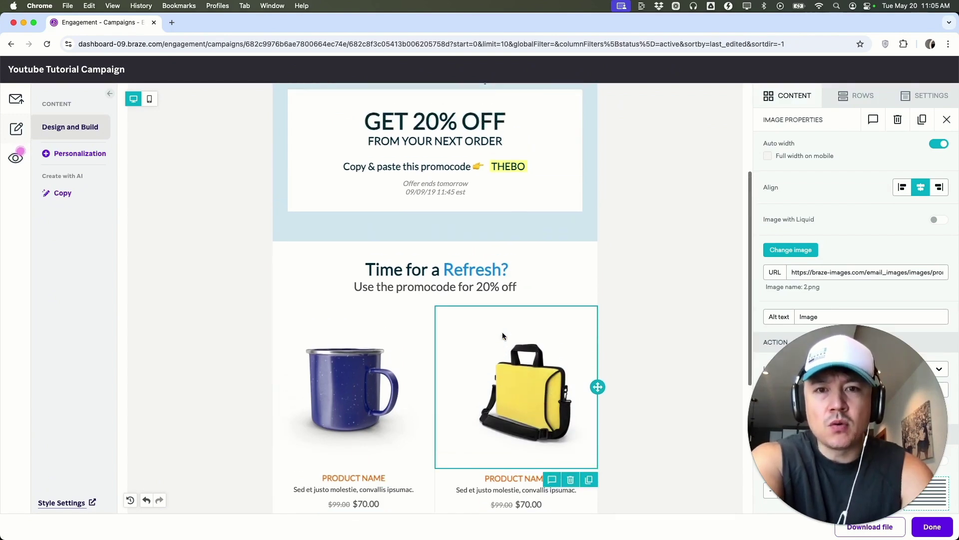
Change 'Time for a Refresh?' to use LUNCH instead of Refresh.
{"action": "left_click", "coordinate": [476, 270]}
{"action": "double_click", "coordinate": [475, 270]}
{"action": "type", "text": "LUNCH"}
{"action": "scroll", "coordinate": [342, 372], "scroll_direction": "down", "scroll_amount": 3}
{"action": "left_click", "coordinate": [343, 372]}
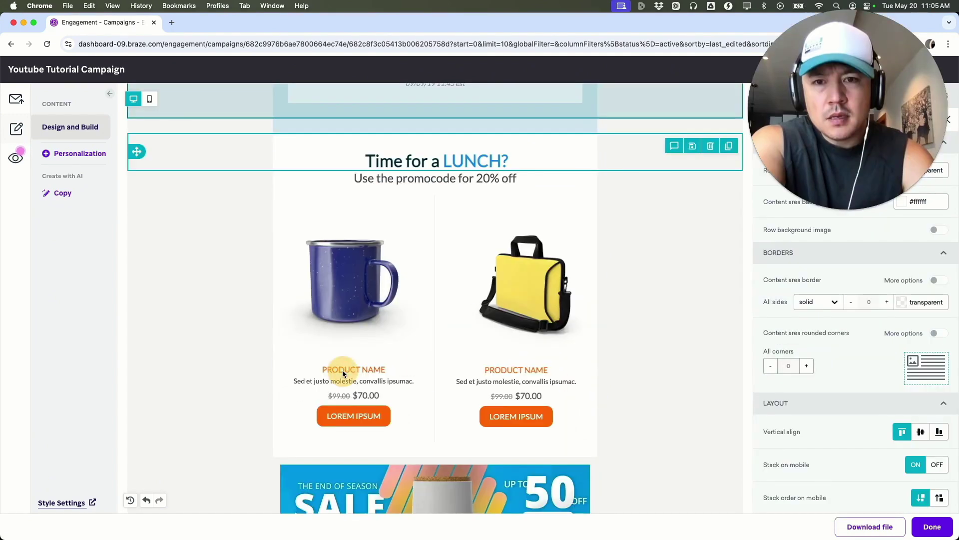
Rename the two products to CHOW MEIN and EGGROLL and finish editing.
{"action": "triple_click", "coordinate": [342, 372]}
{"action": "type", "text": "CHOW M"}
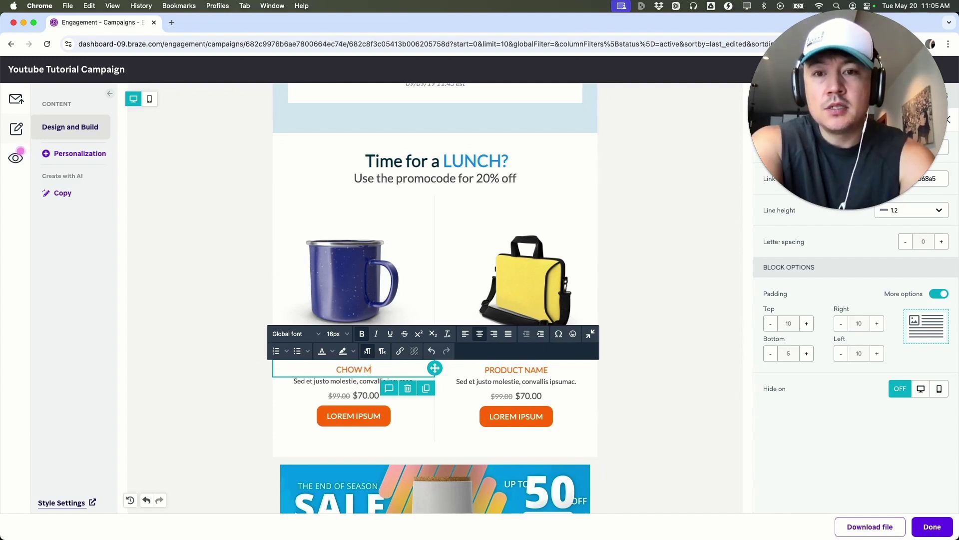
{"action": "type", "text": "EIN"}
{"action": "left_click", "coordinate": [514, 370]}
{"action": "triple_click", "coordinate": [515, 371]}
{"action": "type", "text": "EGGROLL"}
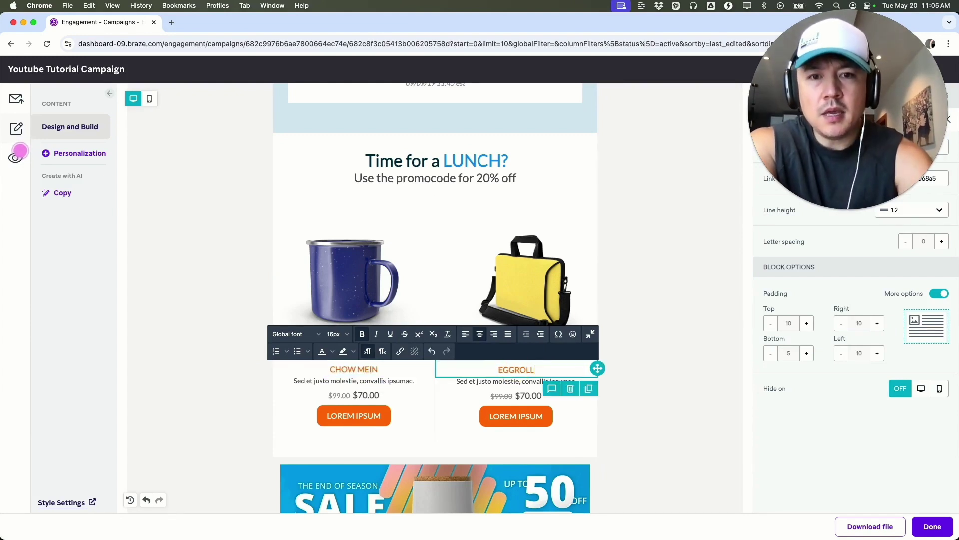
{"action": "left_click", "coordinate": [667, 216]}
{"action": "scroll", "coordinate": [500, 209], "scroll_direction": "up", "scroll_amount": 5}
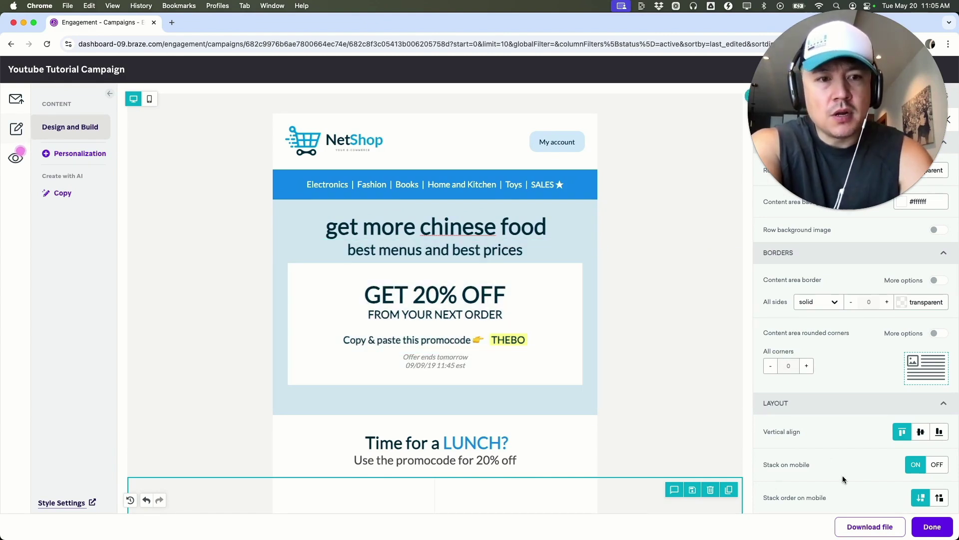
{"action": "left_click", "coordinate": [932, 526]}
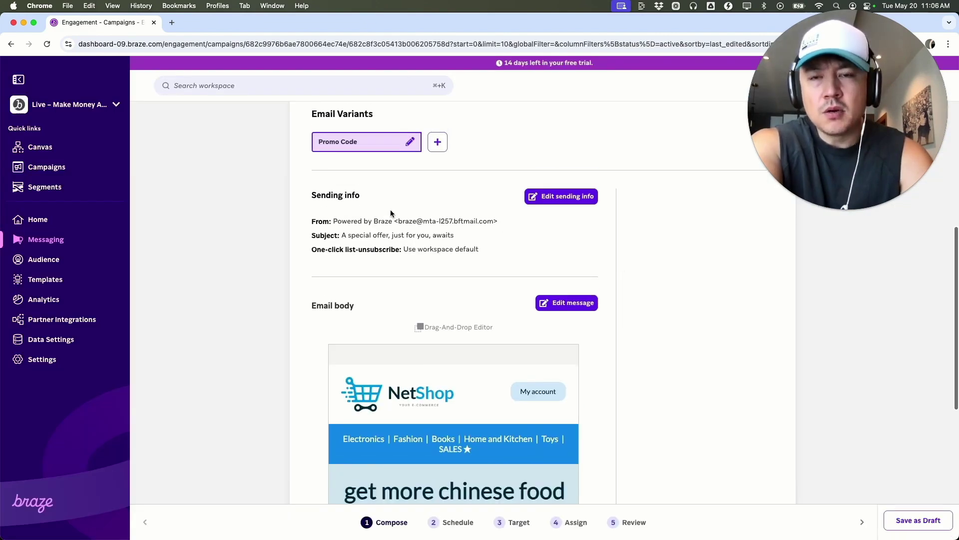
Enter subject BEST CHINESE FOOD DISCOUNT CODE and preheader 'We gathered some discount codes from the area.'.
{"action": "left_click", "coordinate": [561, 196]}
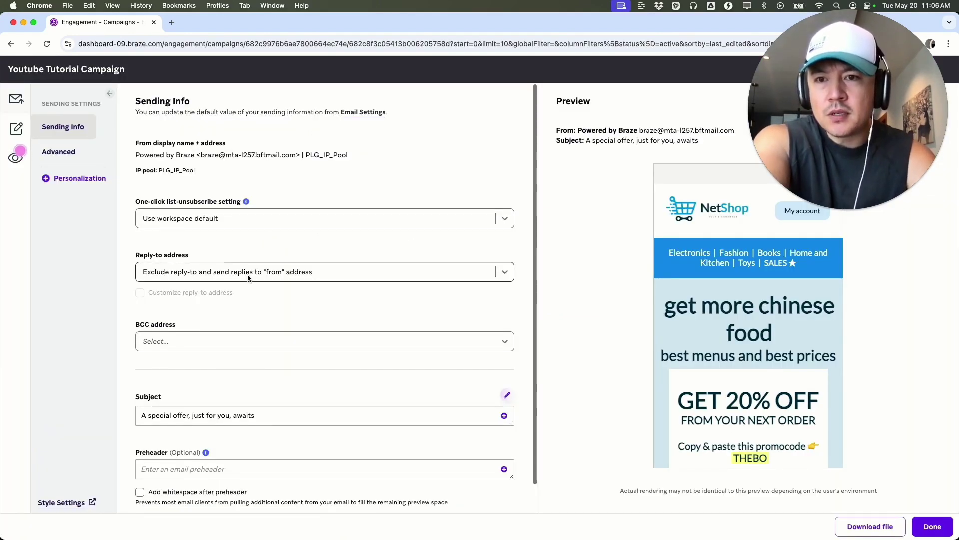
{"action": "scroll", "coordinate": [245, 279], "scroll_direction": "down", "scroll_amount": 2}
{"action": "triple_click", "coordinate": [249, 385]}
{"action": "type", "text": "BEST CHINESE"}
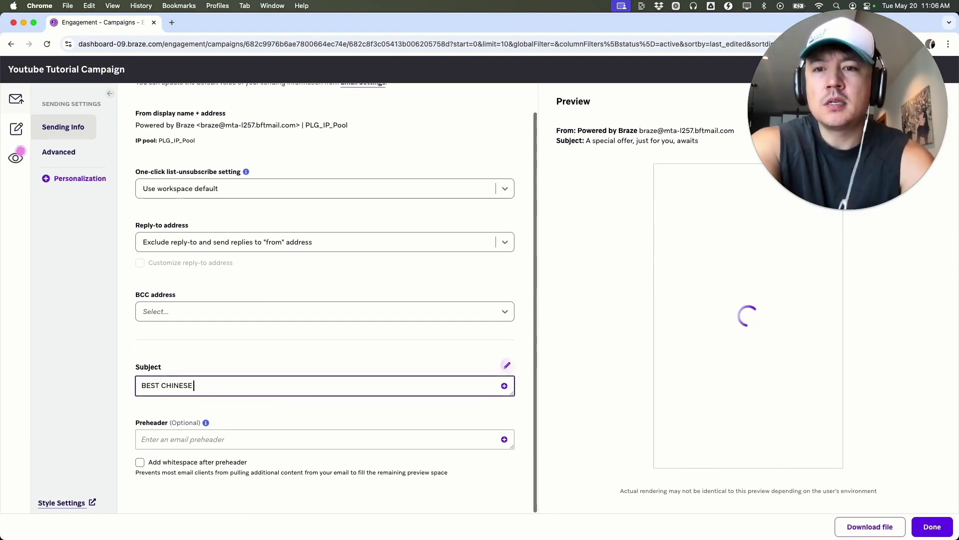
{"action": "type", "text": "E"}
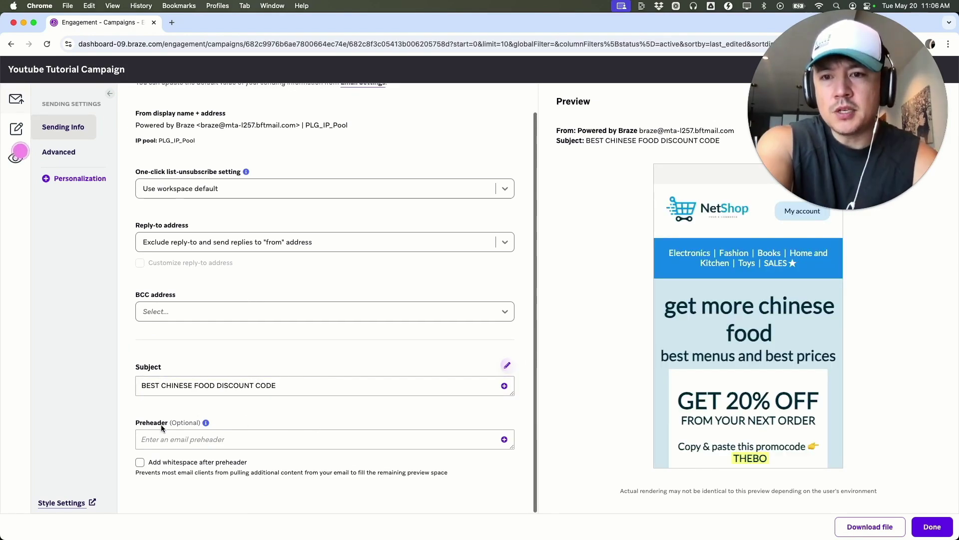
{"action": "left_click", "coordinate": [175, 438]}
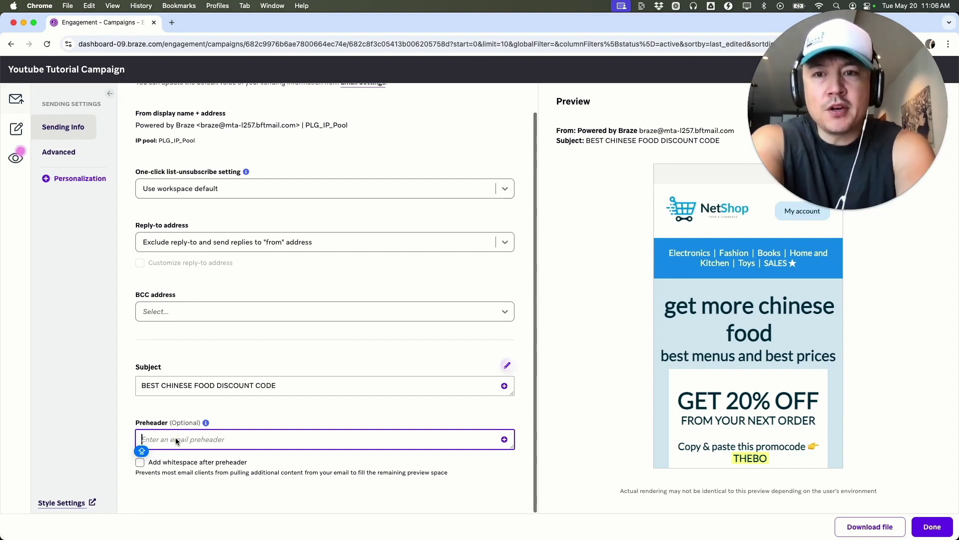
{"action": "type", "text": "W"}
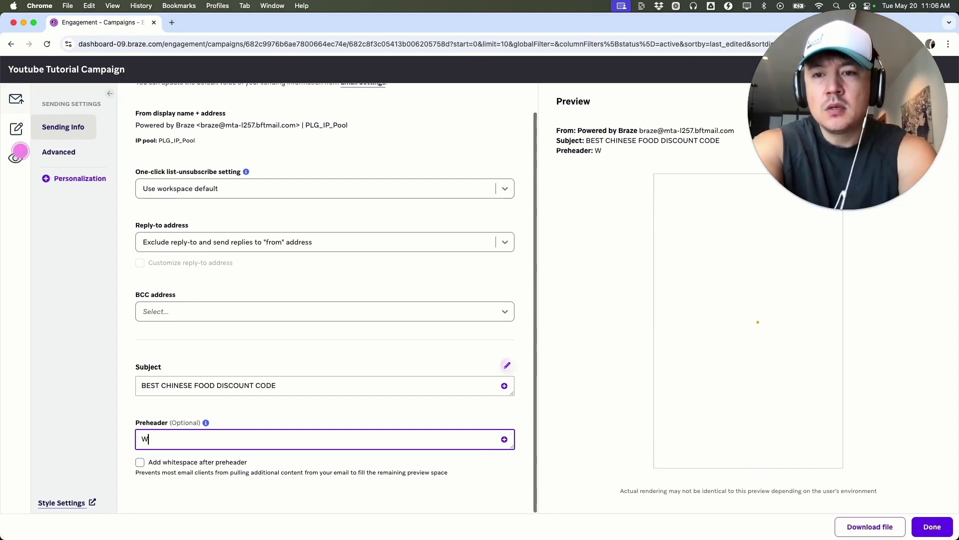
{"action": "type", "text": "e gathered some discount co"}
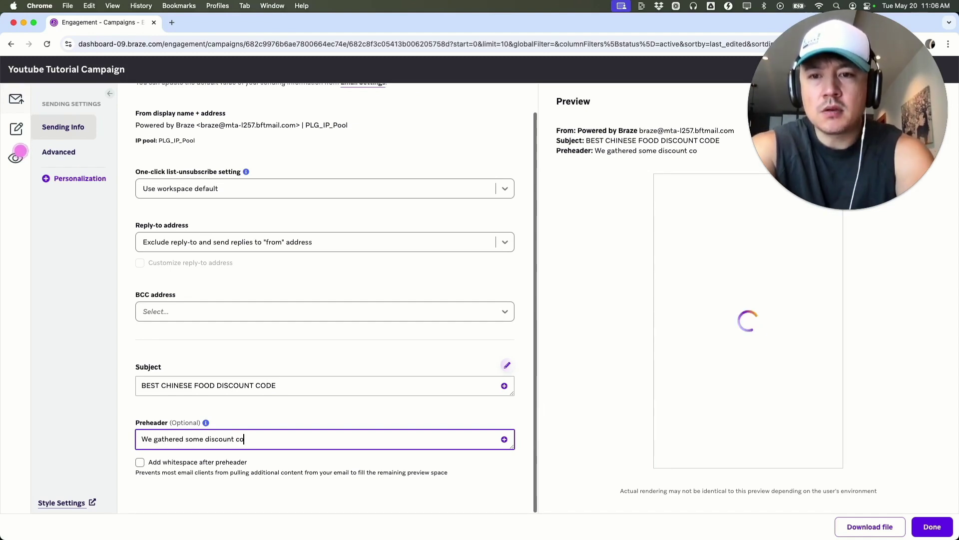
{"action": "type", "text": "des from the area."}
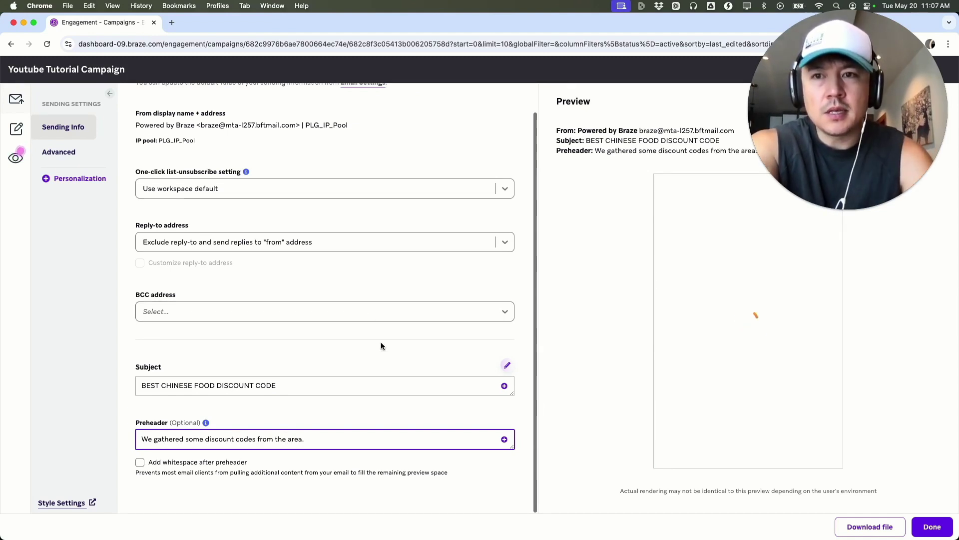
{"action": "left_click", "coordinate": [933, 527]}
{"action": "scroll", "coordinate": [492, 283], "scroll_direction": "down", "scroll_amount": 5}
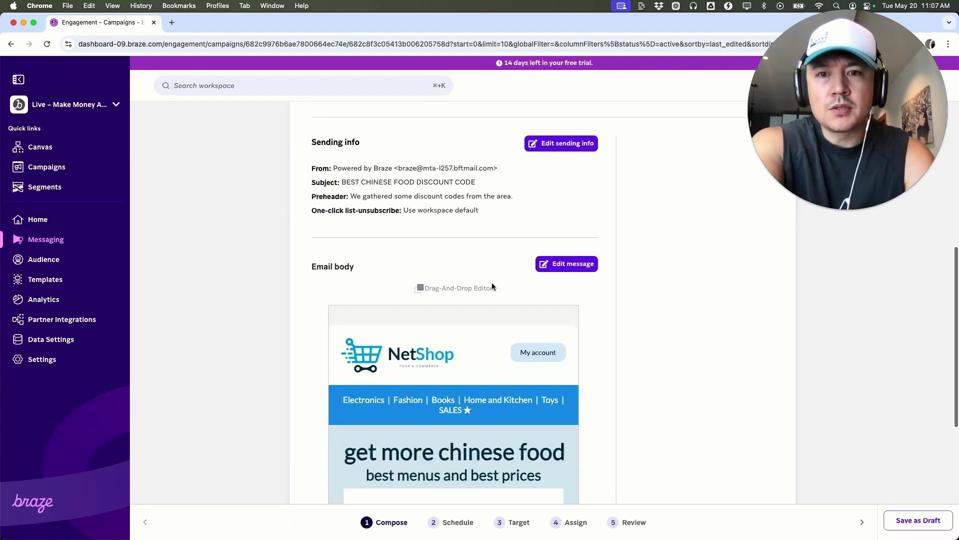
{"action": "scroll", "coordinate": [530, 279], "scroll_direction": "down", "scroll_amount": 5}
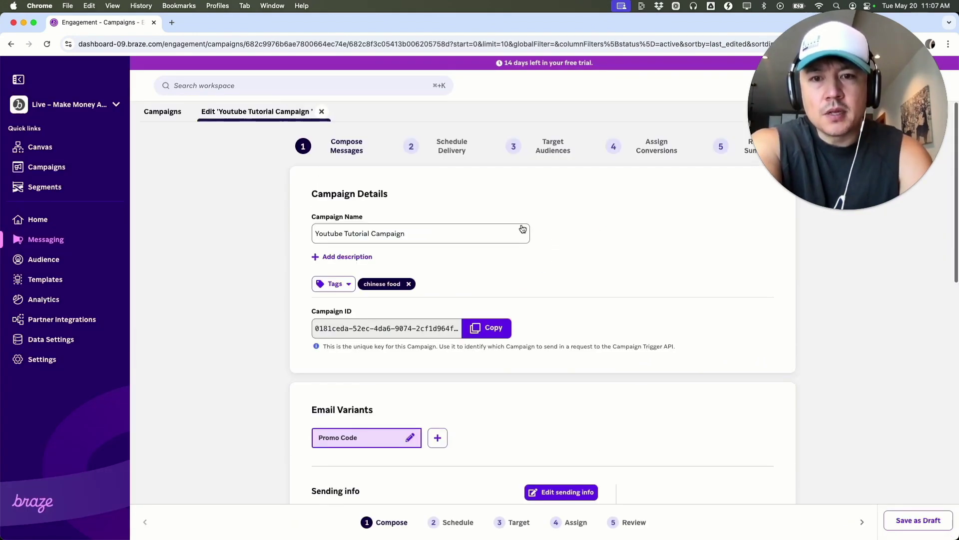
Open the delivery step and keep Scheduled delivery selected.
{"action": "left_click", "coordinate": [446, 152]}
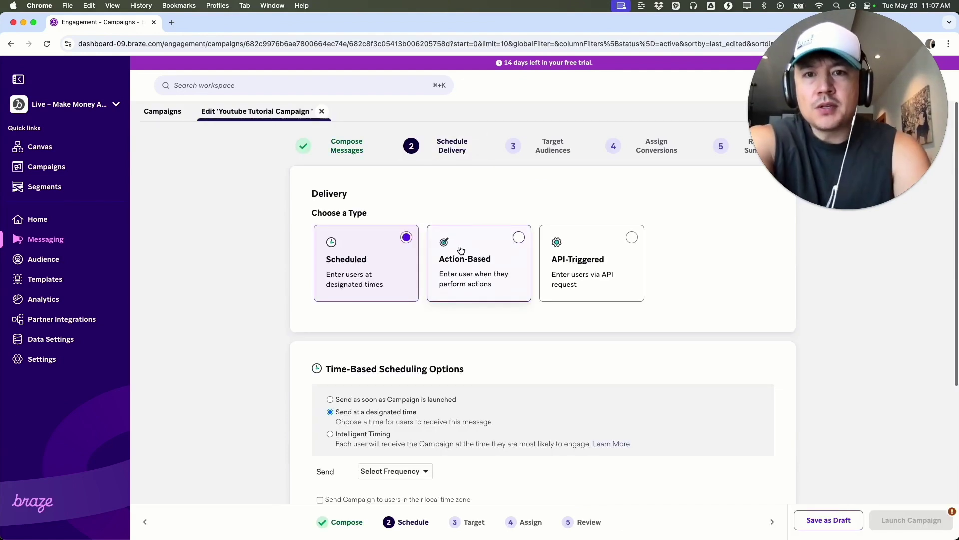
{"action": "left_click", "coordinate": [520, 237]}
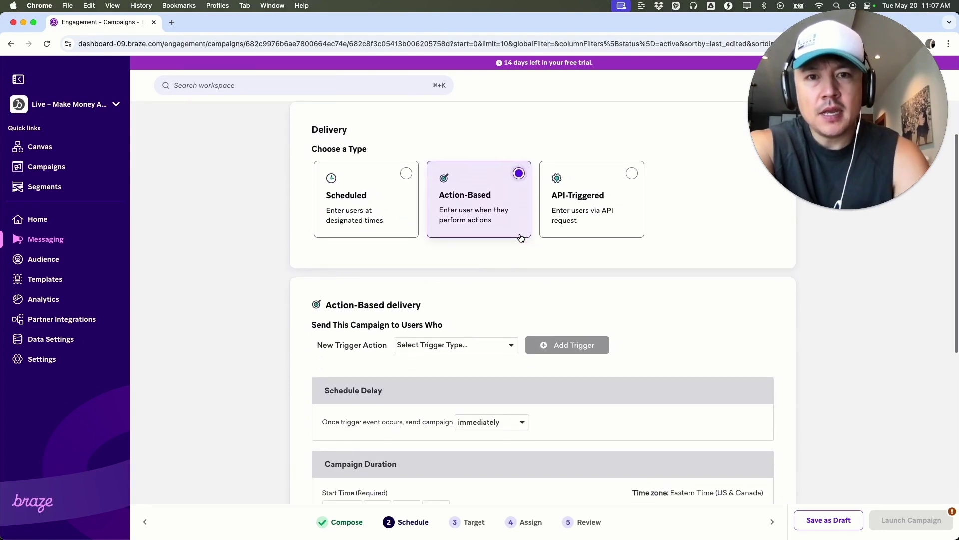
{"action": "scroll", "coordinate": [521, 238], "scroll_direction": "down", "scroll_amount": 1}
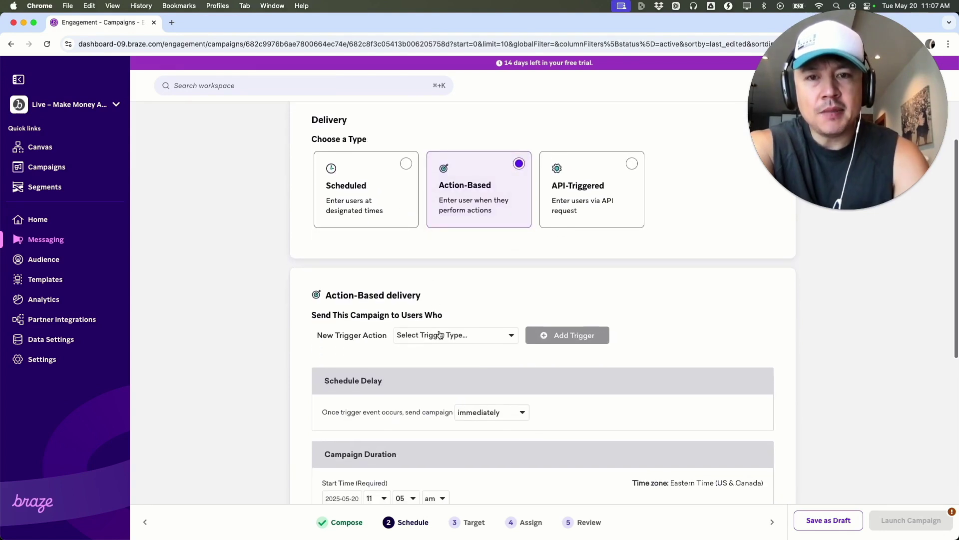
{"action": "left_click", "coordinate": [405, 164]}
{"action": "scroll", "coordinate": [407, 298], "scroll_direction": "down", "scroll_amount": 3}
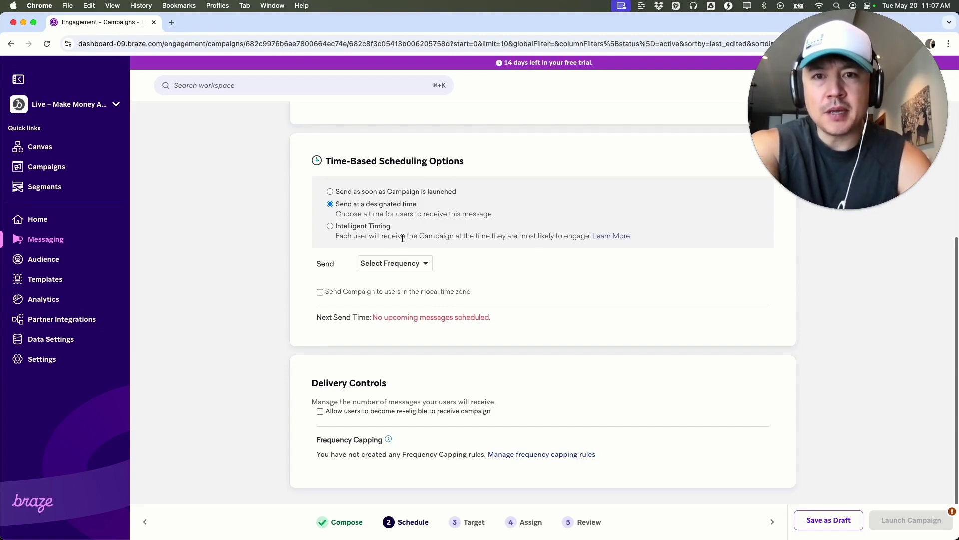
{"action": "scroll", "coordinate": [403, 239], "scroll_direction": "down", "scroll_amount": 1}
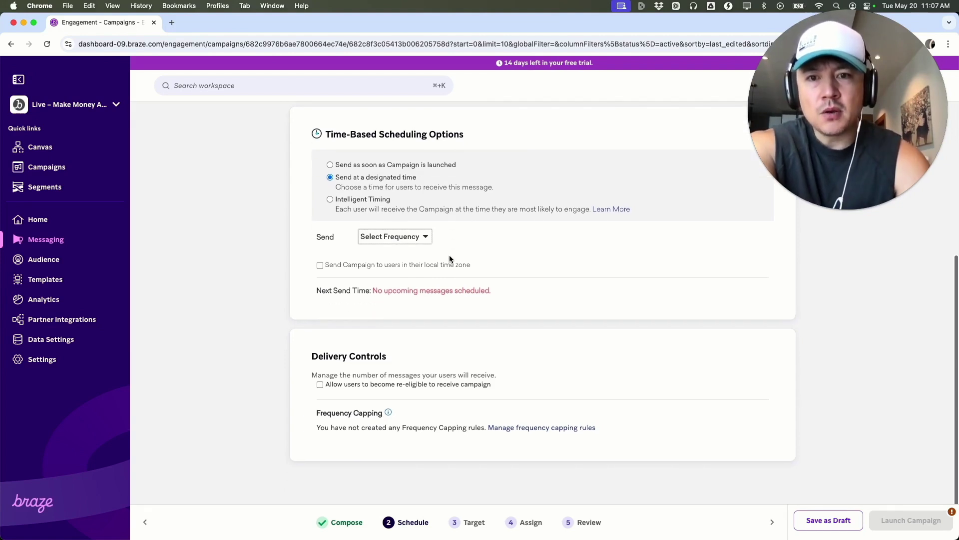
Set the campaign to send once at 4:00 pm.
{"action": "left_click", "coordinate": [404, 238]}
{"action": "left_click", "coordinate": [377, 248]}
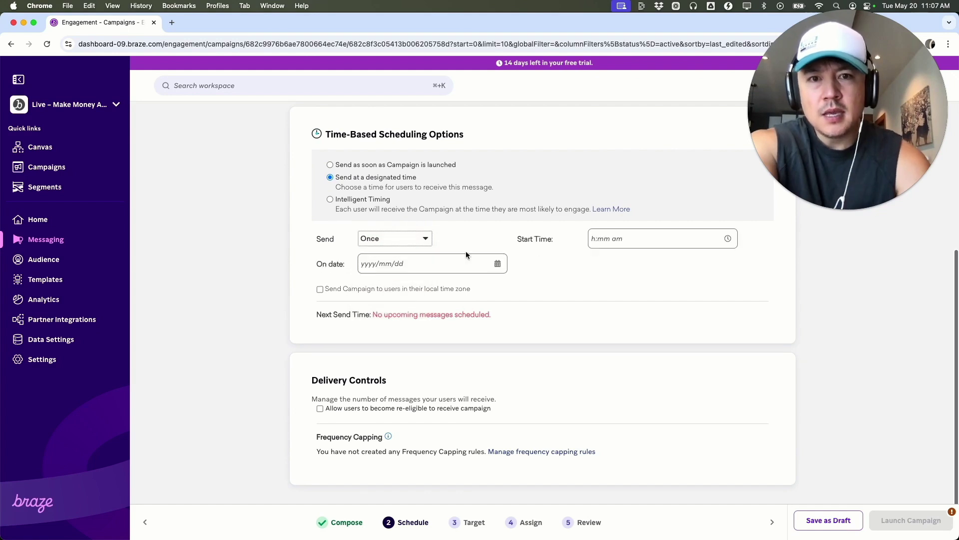
{"action": "left_click", "coordinate": [662, 240]}
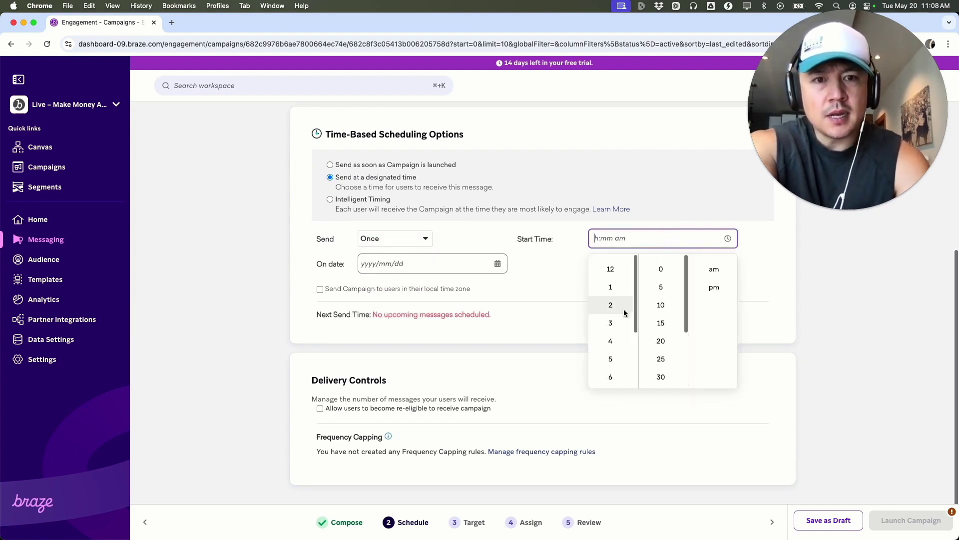
{"action": "left_click", "coordinate": [611, 341]}
{"action": "left_click", "coordinate": [714, 286]}
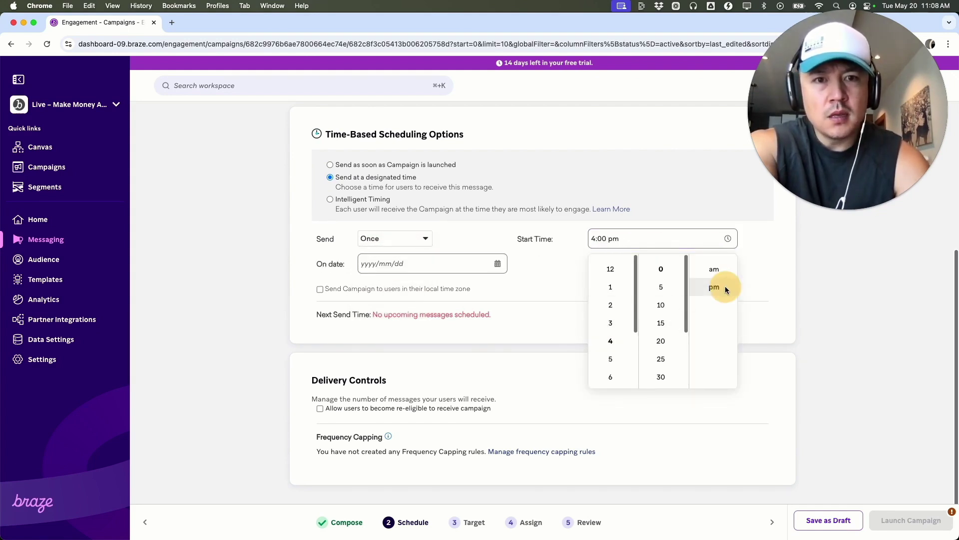
Set the send date to 2025/10/06 in each user's local time zone.
{"action": "left_click", "coordinate": [487, 265]}
{"action": "left_click", "coordinate": [635, 86]}
{"action": "left_click", "coordinate": [635, 86]}
{"action": "left_click", "coordinate": [635, 86]}
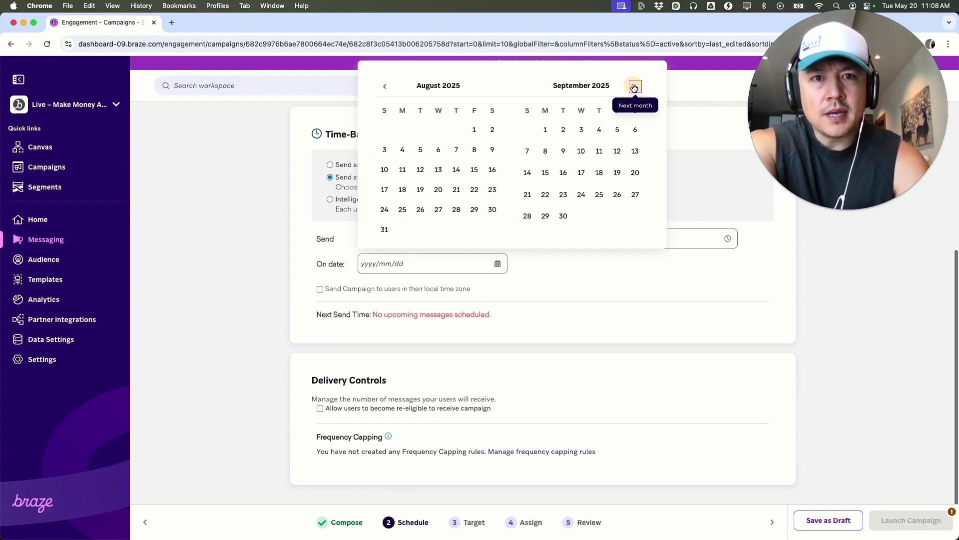
{"action": "left_click", "coordinate": [599, 151]}
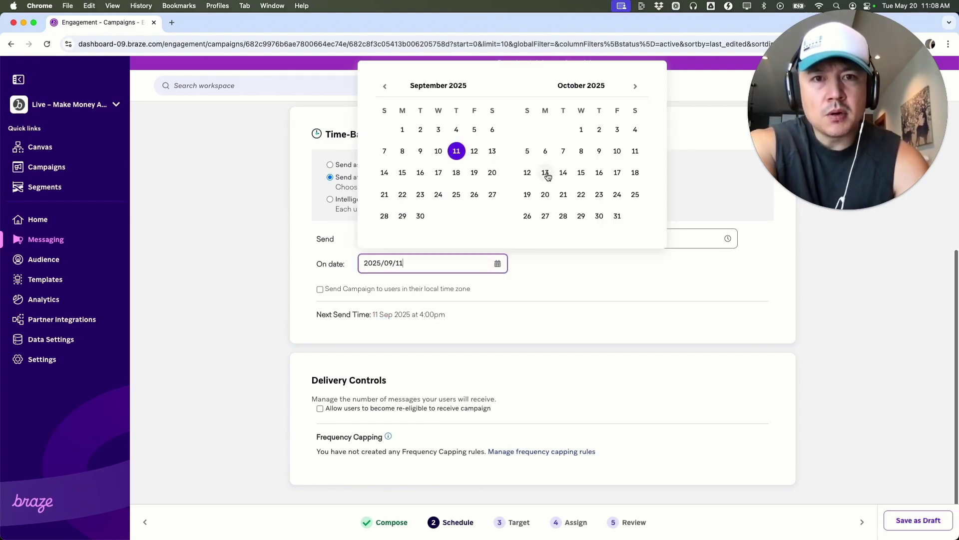
{"action": "left_click", "coordinate": [545, 151]}
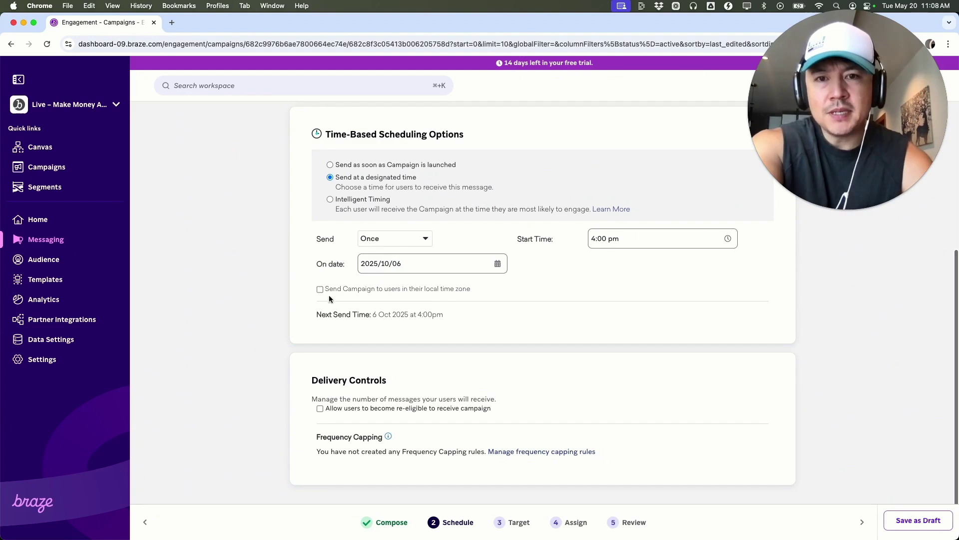
{"action": "left_click", "coordinate": [320, 290]}
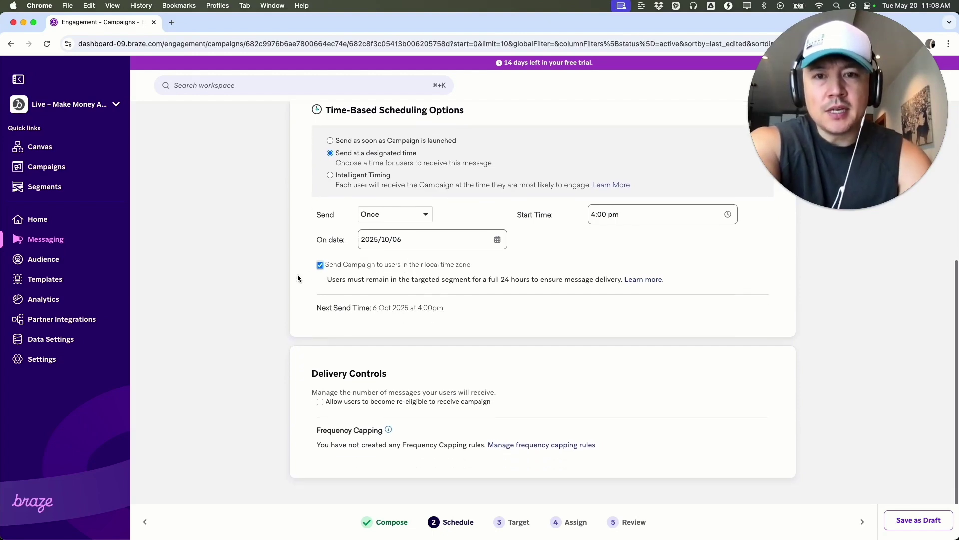
{"action": "scroll", "coordinate": [298, 278], "scroll_direction": "down", "scroll_amount": 1}
{"action": "scroll", "coordinate": [495, 375], "scroll_direction": "up", "scroll_amount": 5}
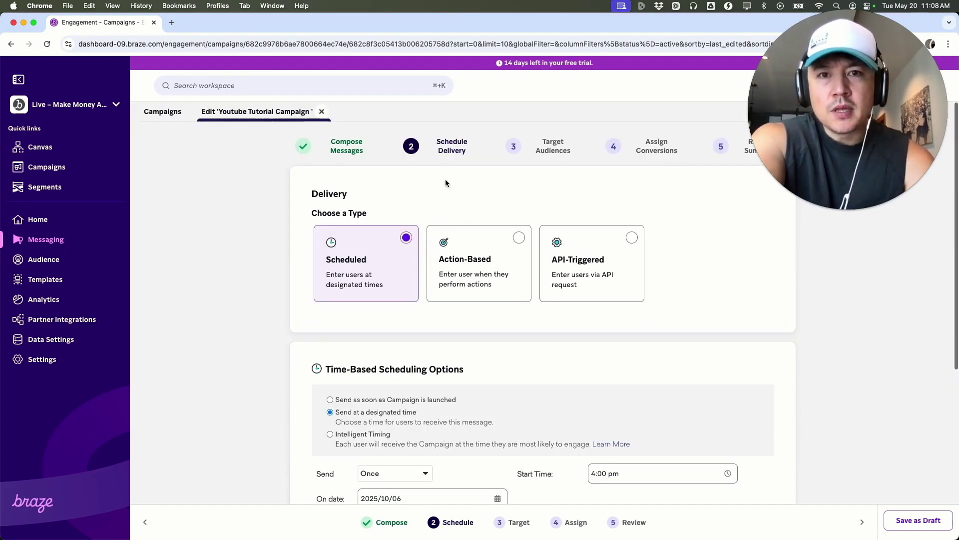
Go to Target Audiences, leaving the default 'Send to these users' option.
{"action": "left_click", "coordinate": [540, 151]}
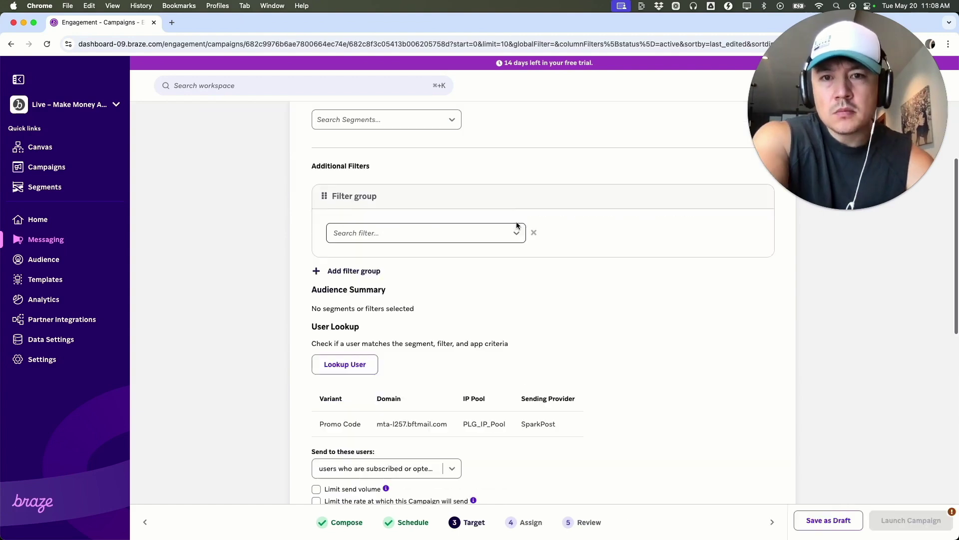
{"action": "scroll", "coordinate": [517, 225], "scroll_direction": "down", "scroll_amount": 6}
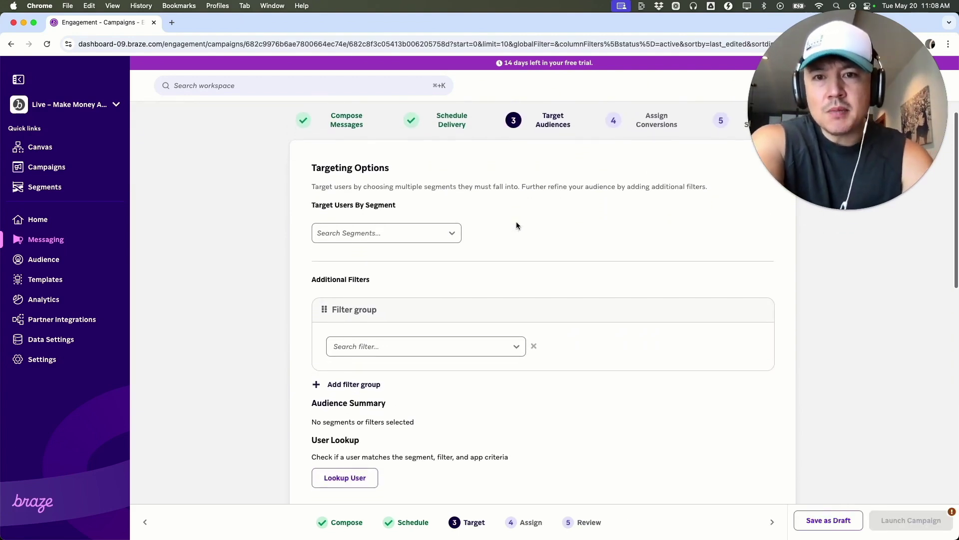
{"action": "scroll", "coordinate": [613, 262], "scroll_direction": "down", "scroll_amount": 3}
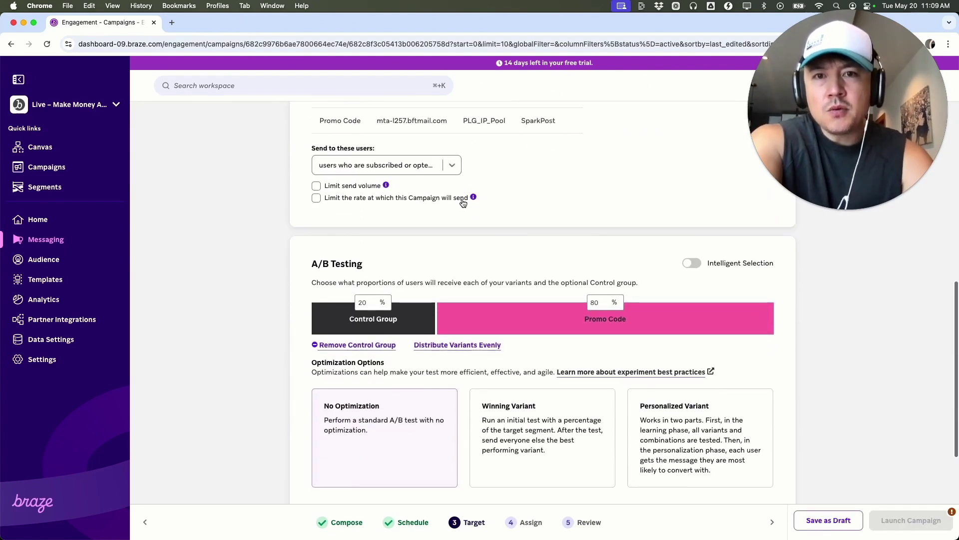
{"action": "left_click", "coordinate": [452, 169]}
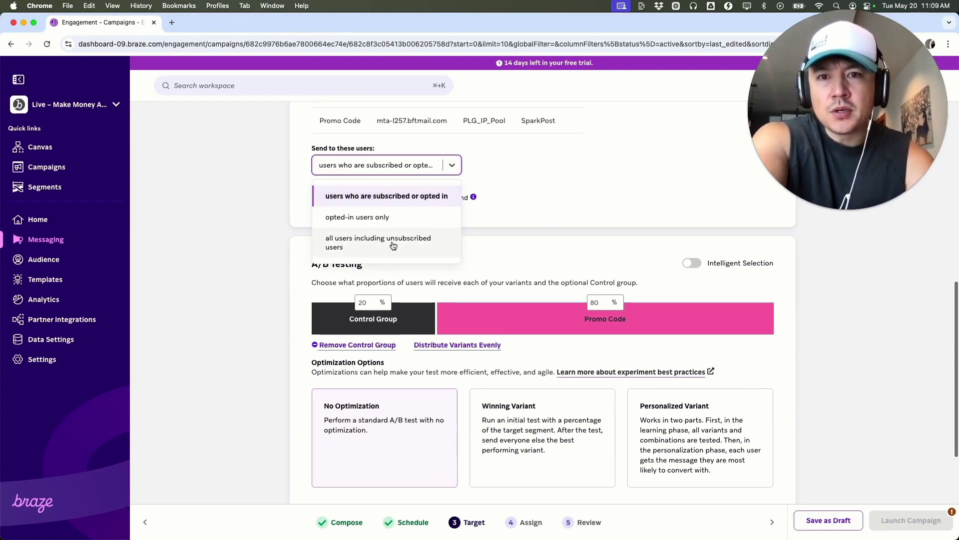
{"action": "left_click", "coordinate": [391, 199]}
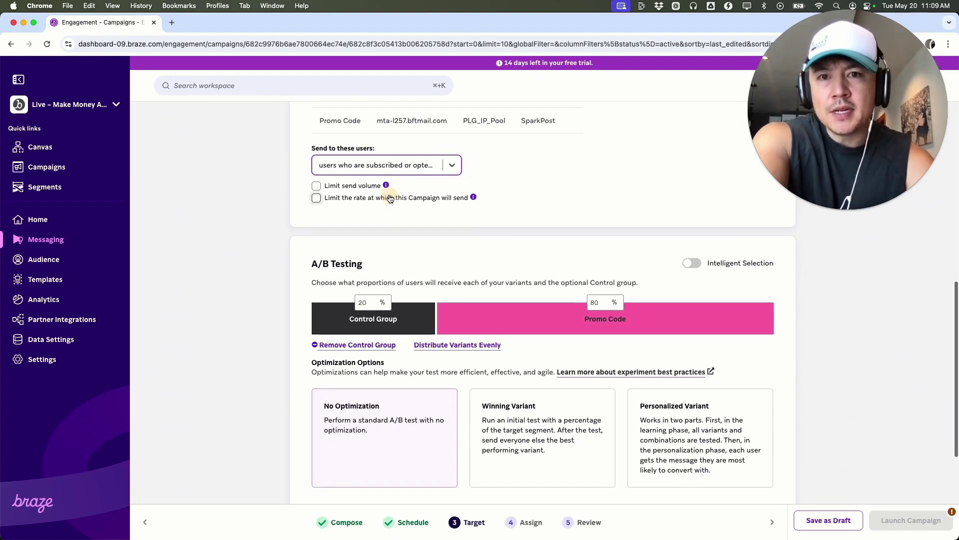
Keep A/B testing on No Optimization after briefly trying Winning Variant.
{"action": "scroll", "coordinate": [608, 194], "scroll_direction": "down", "scroll_amount": 1}
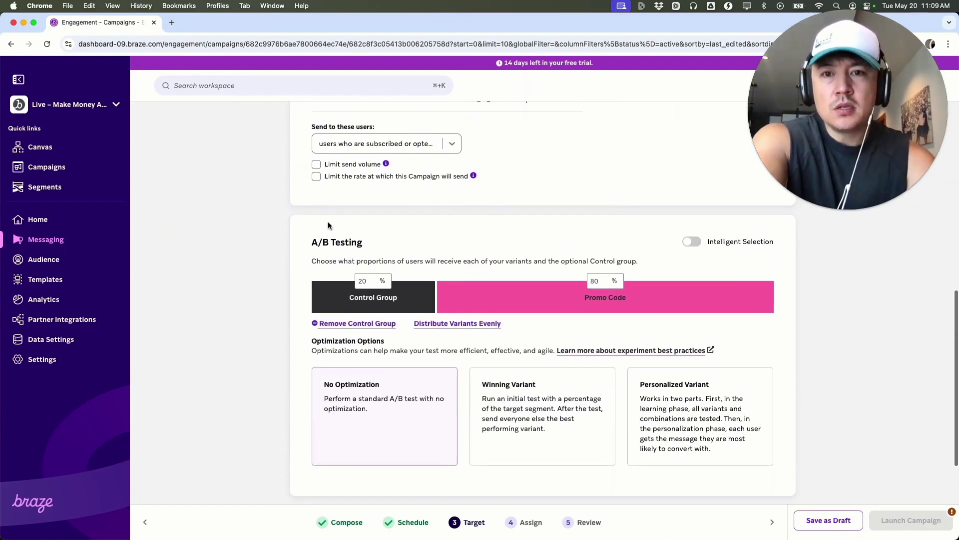
{"action": "scroll", "coordinate": [446, 257], "scroll_direction": "down", "scroll_amount": 3}
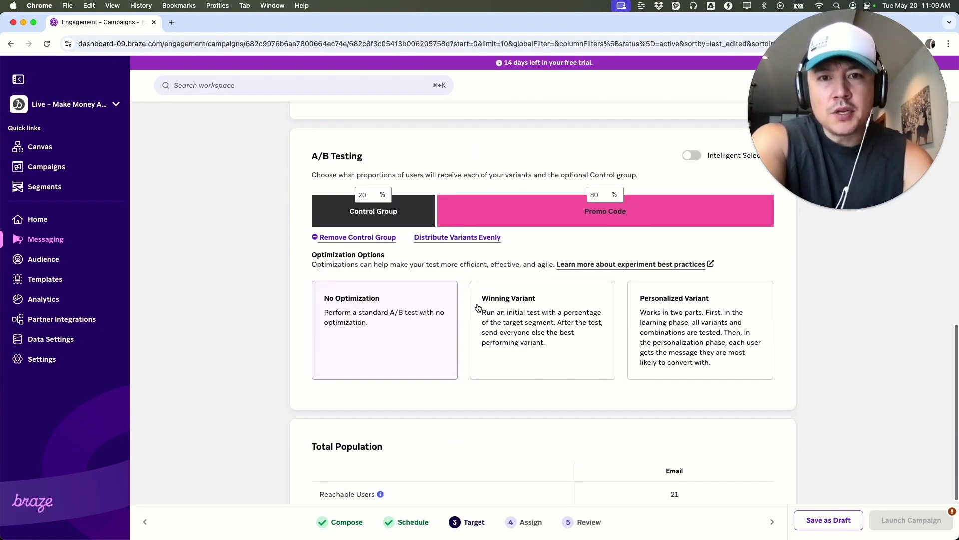
{"action": "scroll", "coordinate": [533, 328], "scroll_direction": "up", "scroll_amount": 1}
{"action": "scroll", "coordinate": [534, 328], "scroll_direction": "down", "scroll_amount": 1}
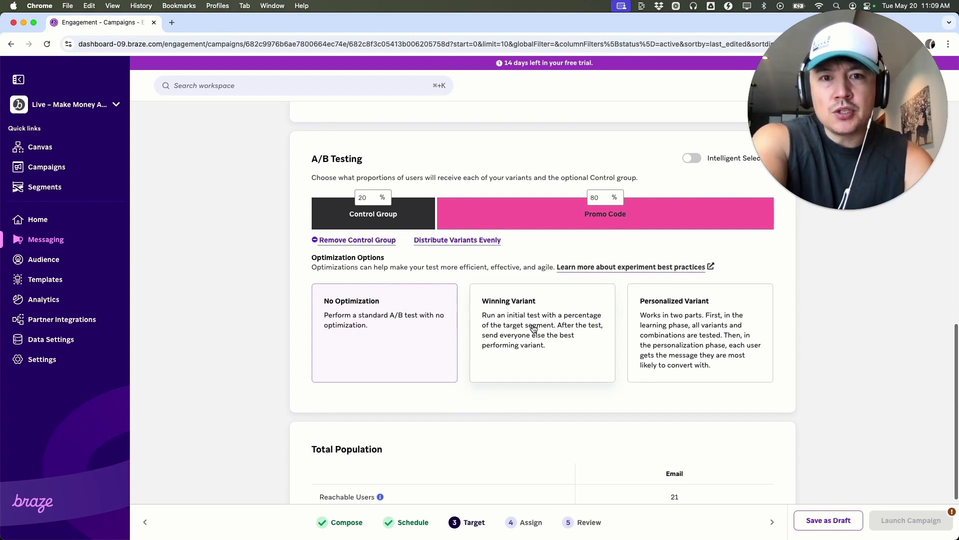
{"action": "left_click", "coordinate": [533, 328]}
{"action": "left_click", "coordinate": [331, 308]}
{"action": "scroll", "coordinate": [358, 307], "scroll_direction": "down", "scroll_amount": 5}
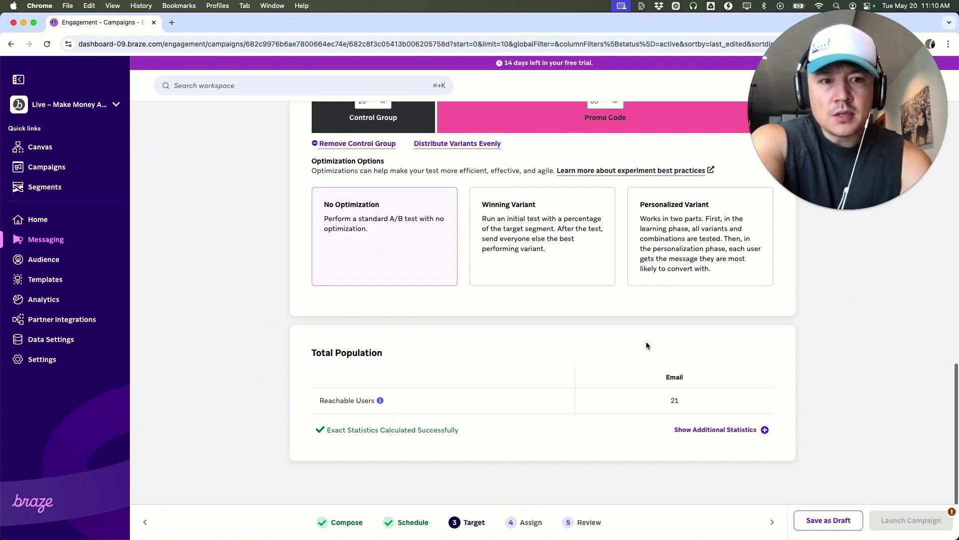
{"action": "scroll", "coordinate": [646, 341], "scroll_direction": "up", "scroll_amount": 15}
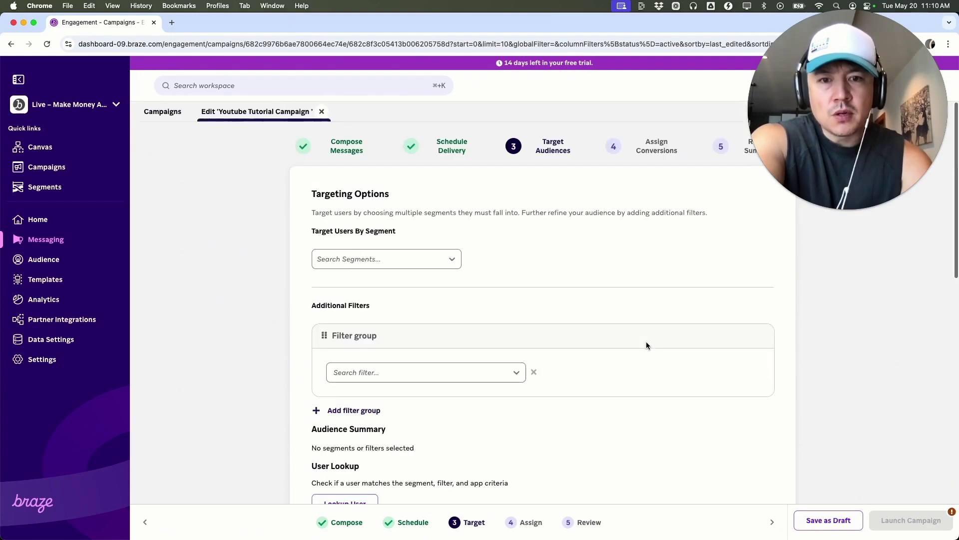
Choose Opens email as the conversion event and change the deadline from 3 to 7 days.
{"action": "left_click", "coordinate": [650, 153]}
{"action": "scroll", "coordinate": [450, 260], "scroll_direction": "down", "scroll_amount": 1}
{"action": "left_click", "coordinate": [450, 236]}
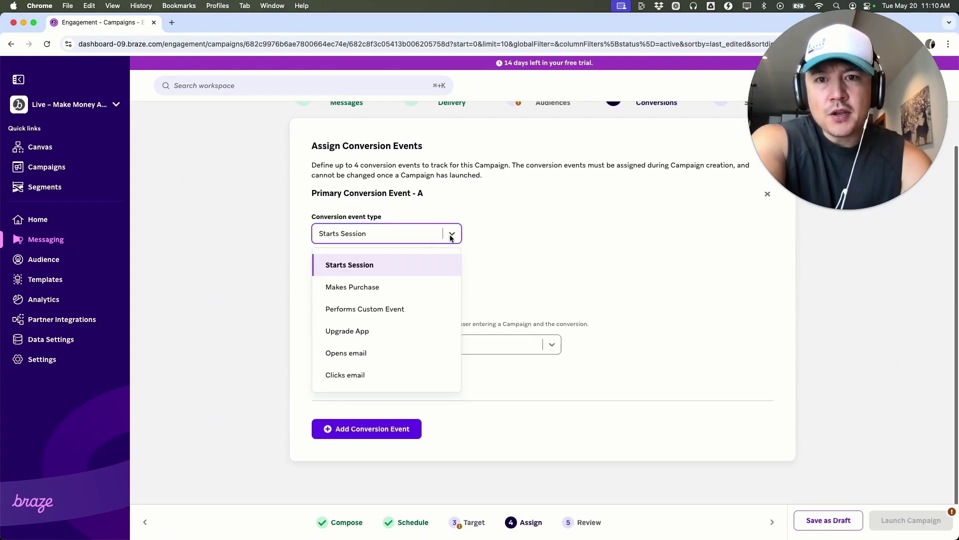
{"action": "left_click", "coordinate": [467, 239]}
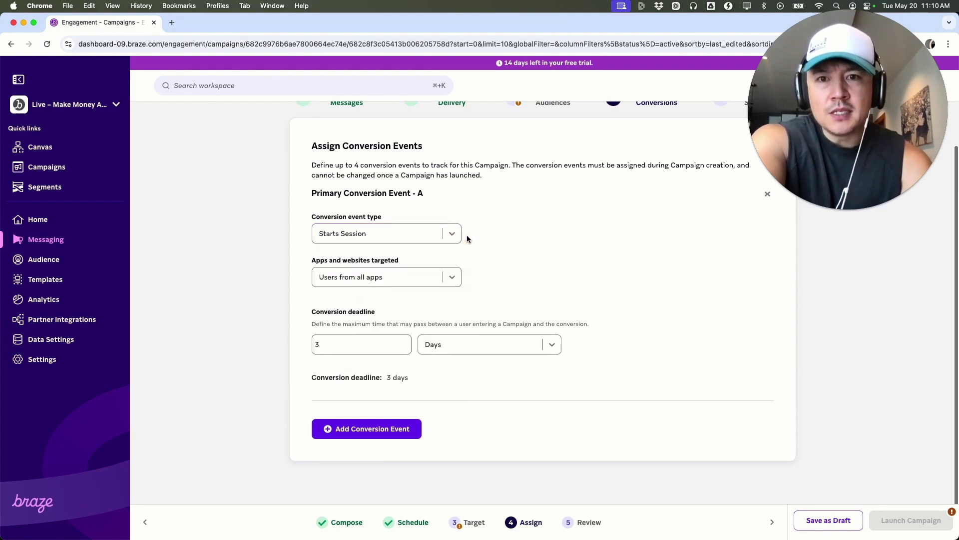
{"action": "left_click", "coordinate": [454, 236]}
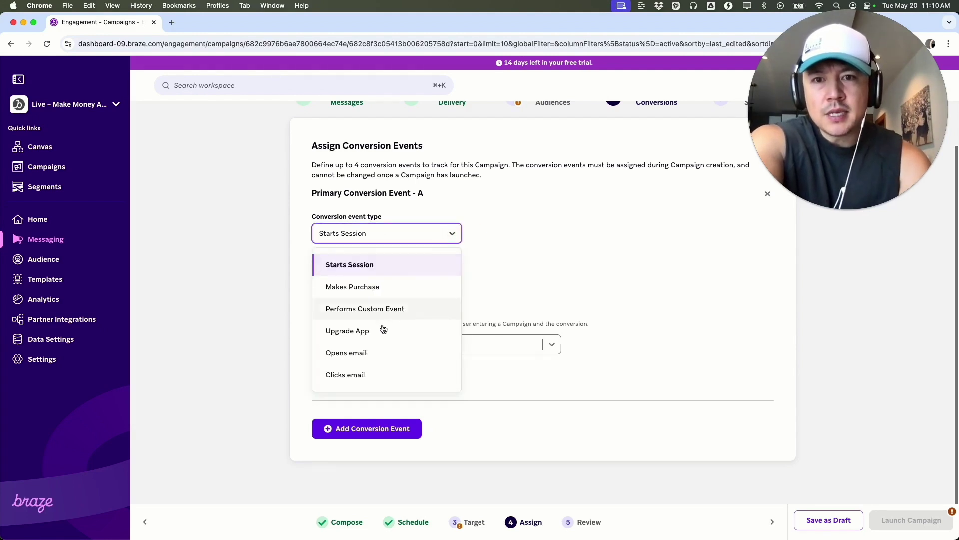
{"action": "left_click", "coordinate": [364, 353]}
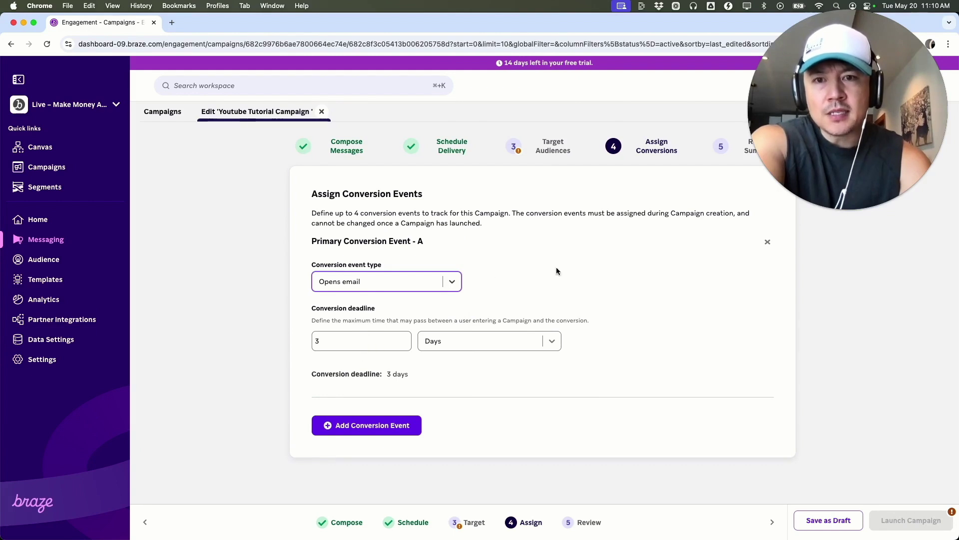
{"action": "left_click", "coordinate": [350, 344]}
{"action": "key", "text": "BackSpace"}
{"action": "type", "text": "7"}
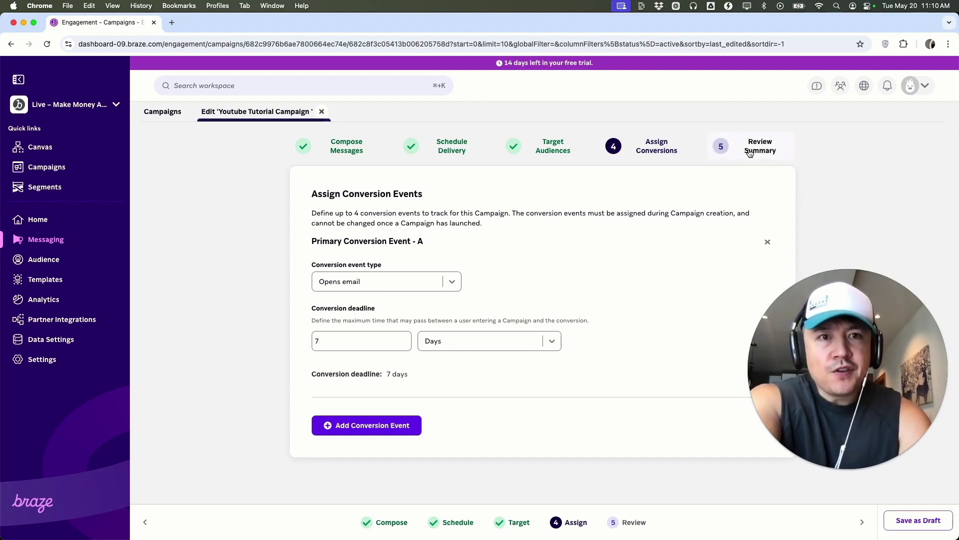
Review the summary's Messages, Delivery, Target Audience and Conversion Events sections.
{"action": "left_click", "coordinate": [760, 150]}
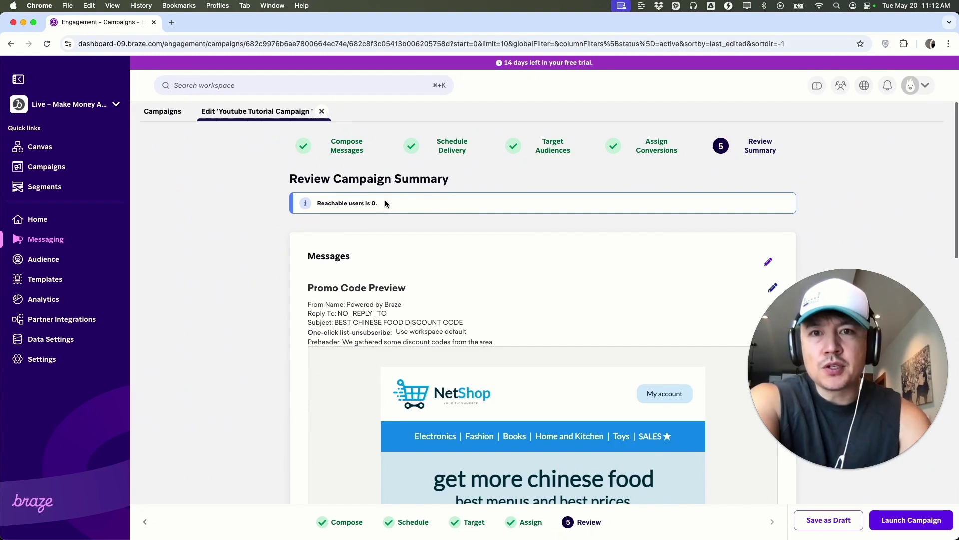
{"action": "triple_click", "coordinate": [385, 200]}
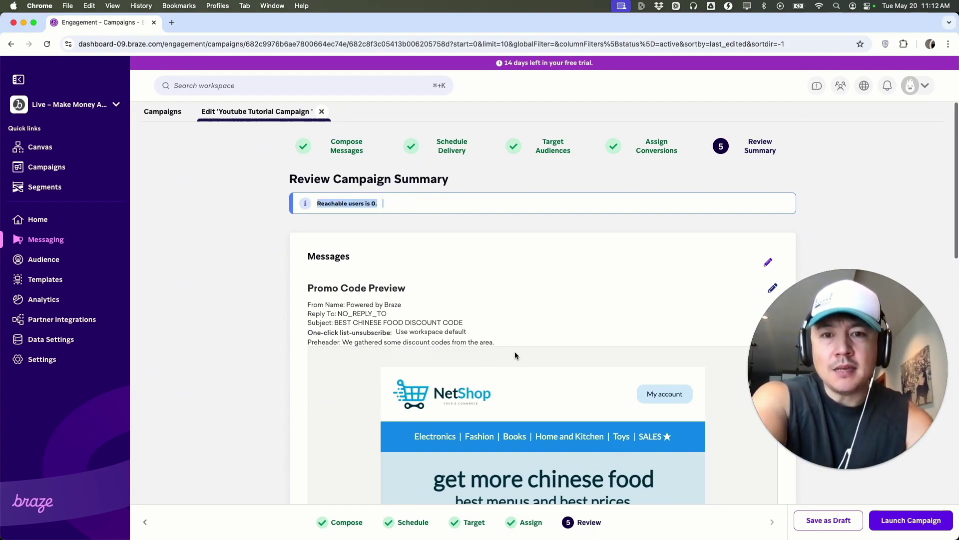
{"action": "left_click", "coordinate": [397, 202]}
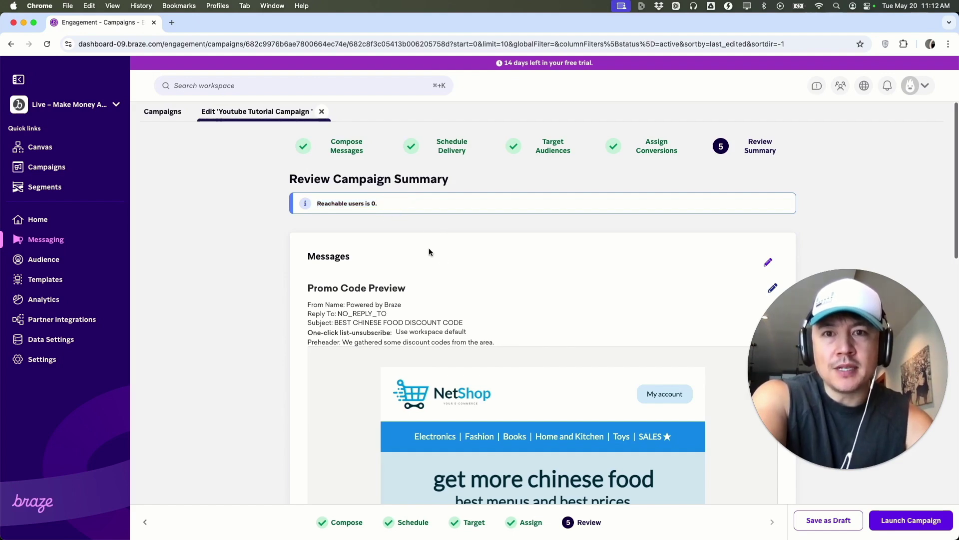
{"action": "scroll", "coordinate": [435, 252], "scroll_direction": "down", "scroll_amount": 6}
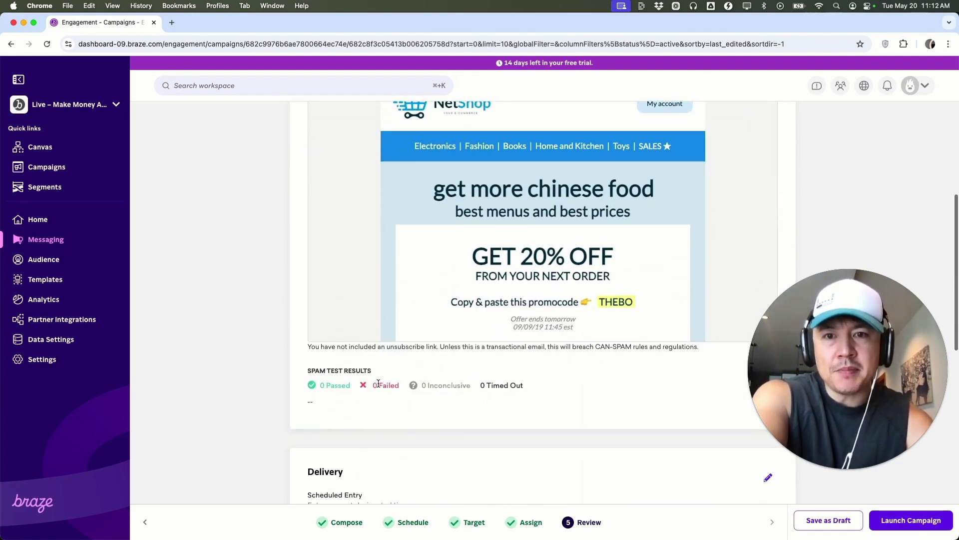
{"action": "scroll", "coordinate": [572, 353], "scroll_direction": "down", "scroll_amount": 7}
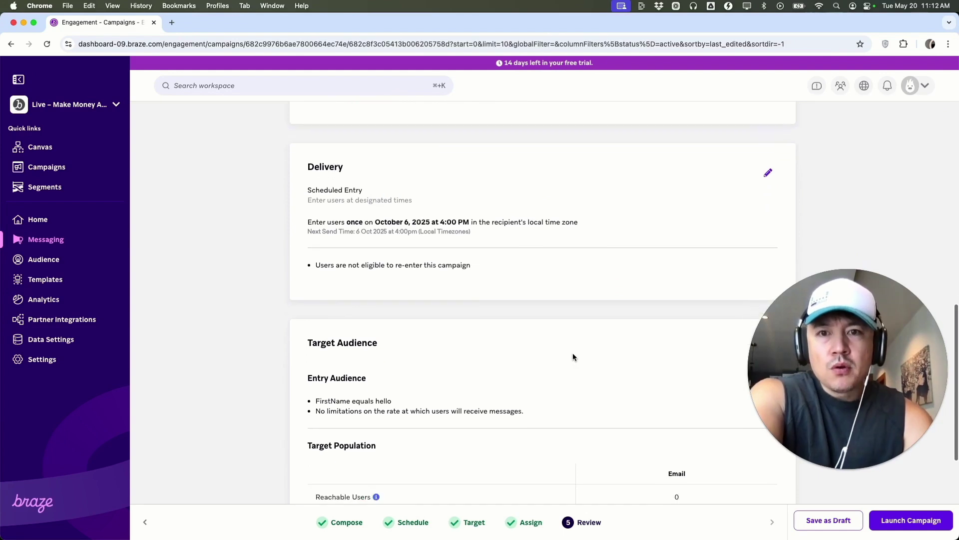
{"action": "scroll", "coordinate": [573, 356], "scroll_direction": "down", "scroll_amount": 3}
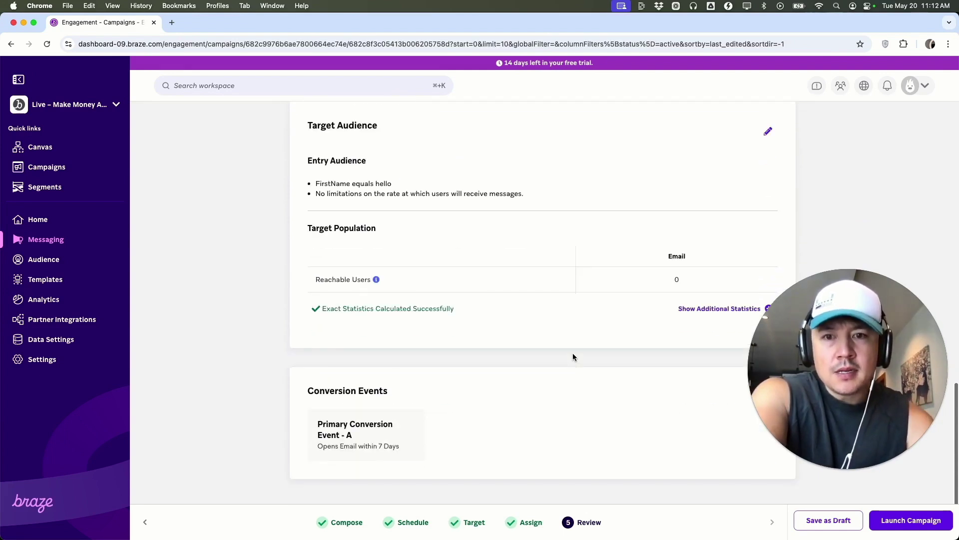